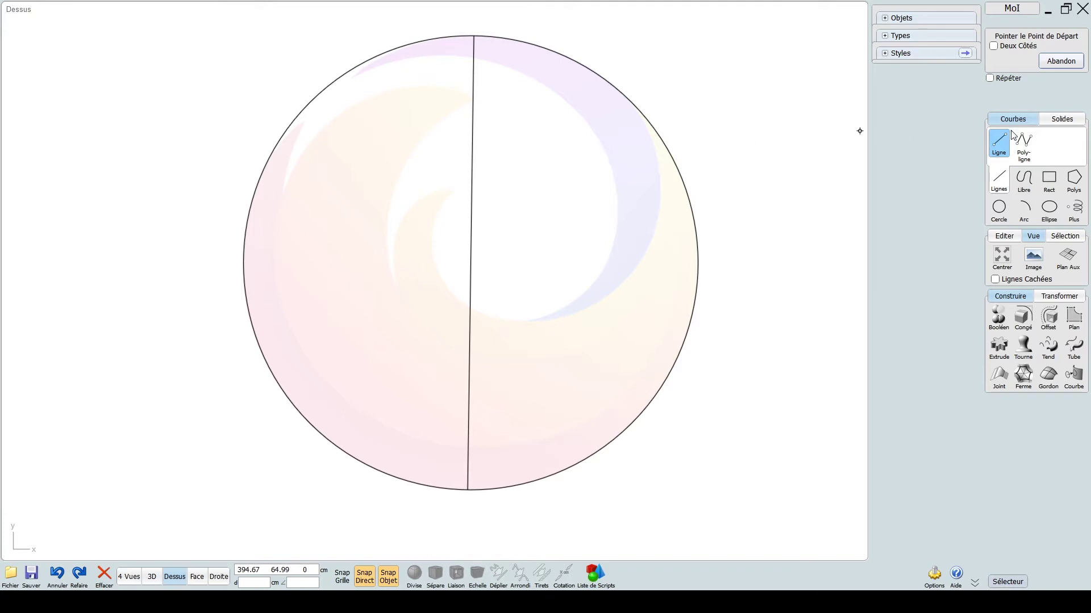
# - Draw a short line from the tip of the pink crescent, inside the circle's upper-left edge, up toward the purple crescent
pyautogui.scroll(3, 269, 127)
pyautogui.moveTo(410, 165); pyautogui.dragTo(454, 289, button='middle')
pyautogui.scroll(3, 453, 287)
pyautogui.moveTo(401, 264); pyautogui.dragTo(462, 276, button='middle')
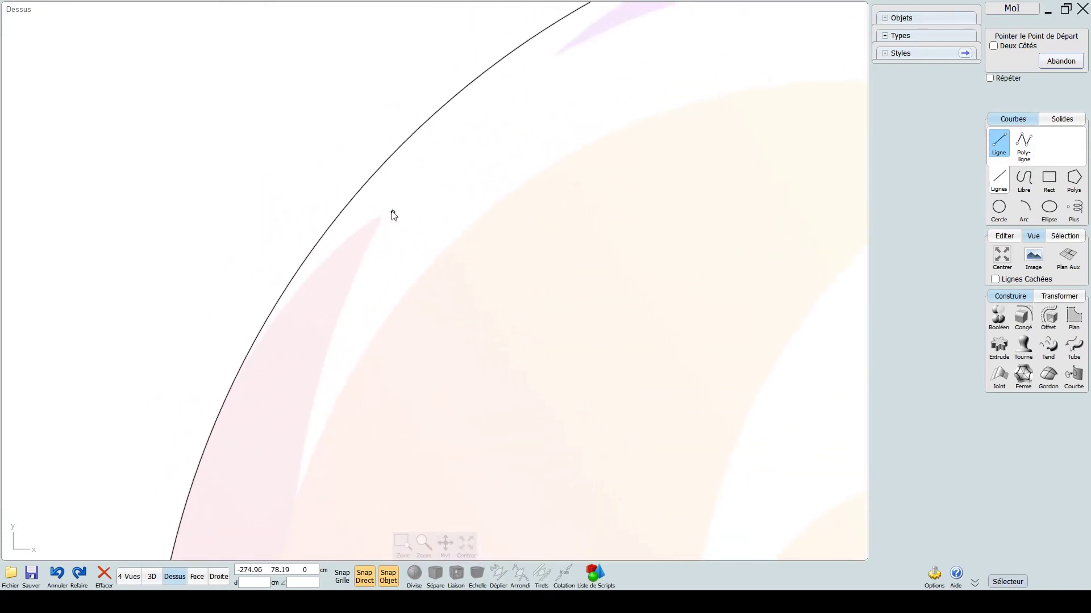
pyautogui.click(384, 213)
pyautogui.click(532, 128)
pyautogui.rightClick(539, 120)
# - Draw a second line about 45 cm long from the purple crescent's tip down toward the pink crescent
pyautogui.scroll(-4, 553, 118)
pyautogui.moveTo(589, 115); pyautogui.dragTo(519, 219, button='middle')
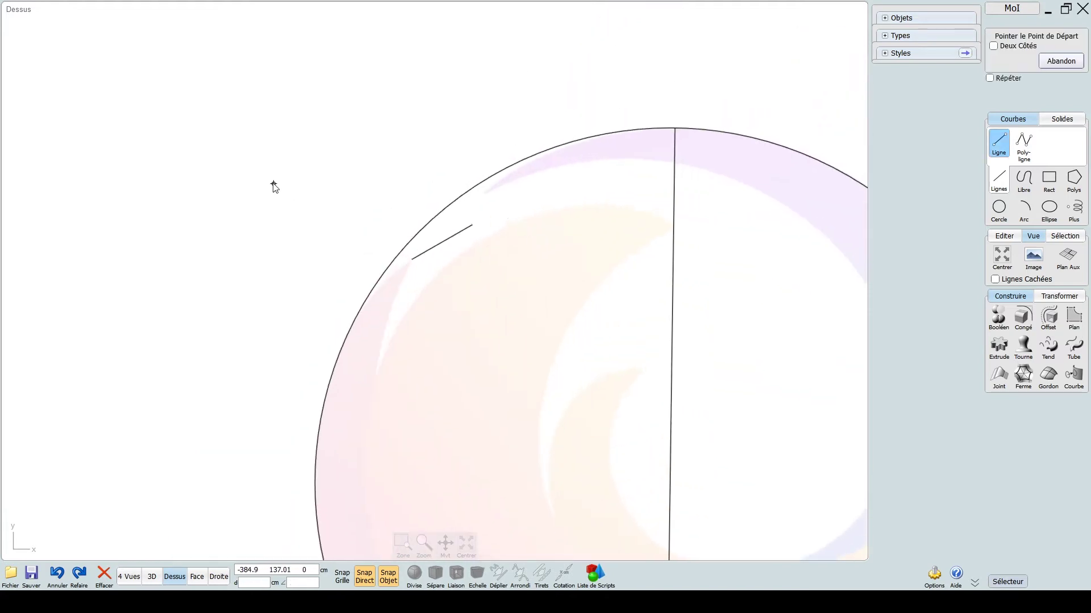
pyautogui.scroll(3, 272, 181)
pyautogui.moveTo(583, 230); pyautogui.dragTo(333, 206, button='middle')
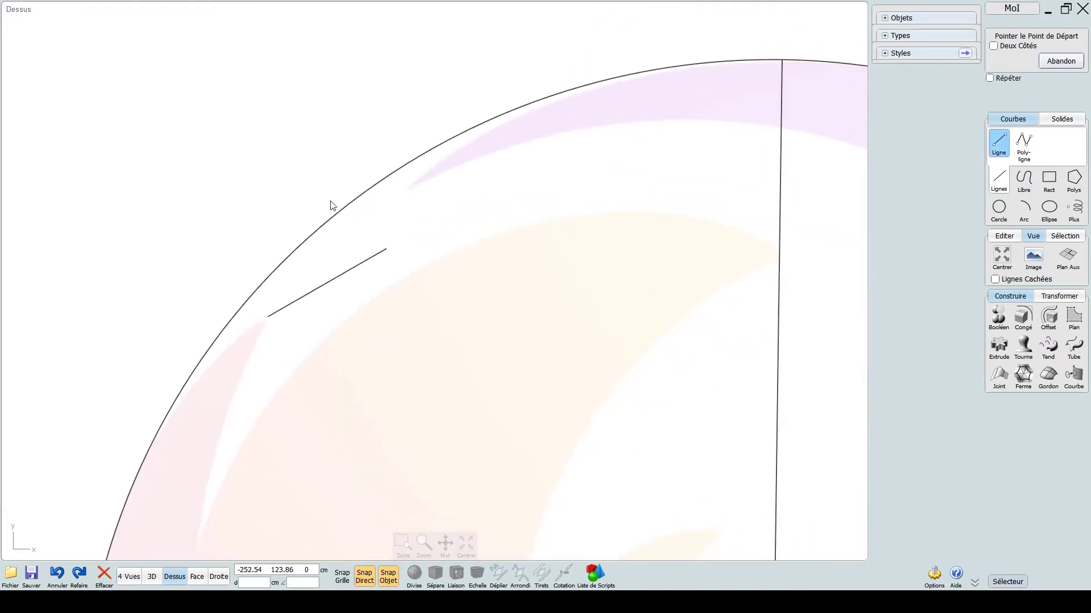
pyautogui.click(404, 194)
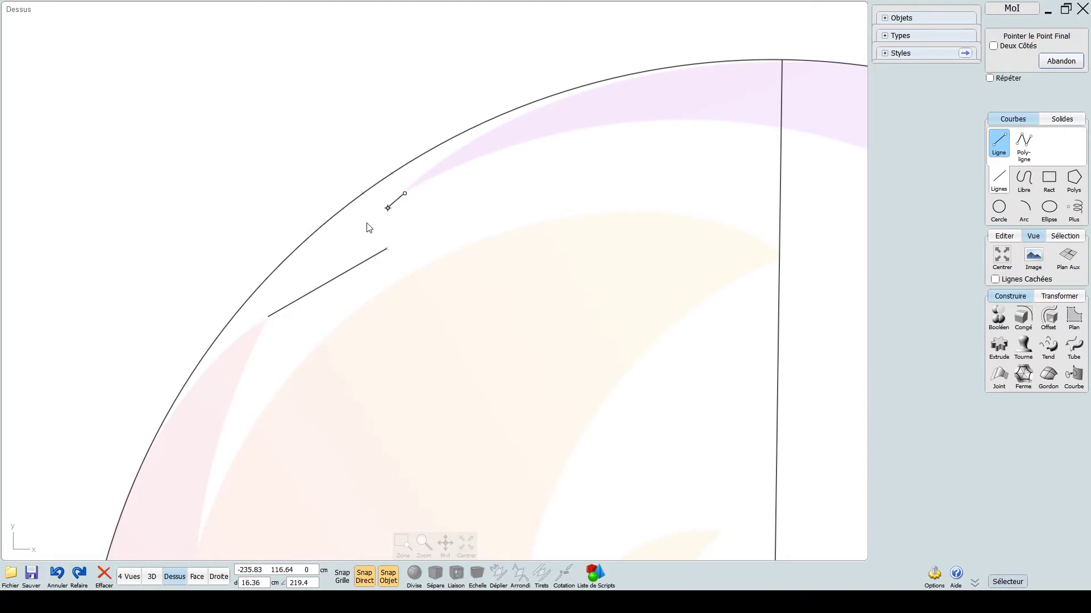
pyautogui.click(322, 271)
pyautogui.rightClick(322, 271)
pyautogui.scroll(-4, 322, 271)
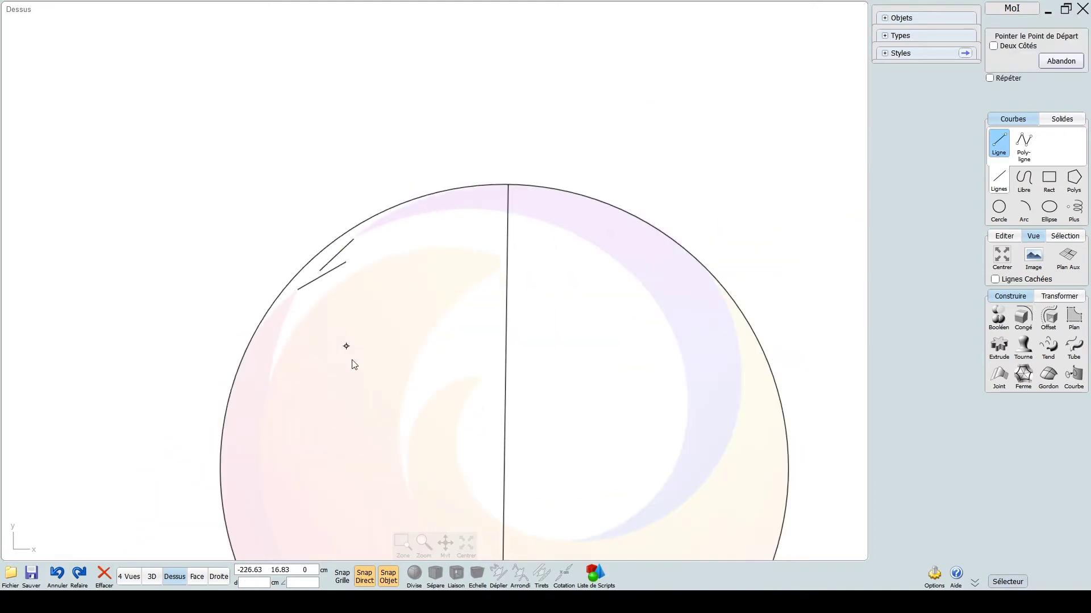
pyautogui.click(1046, 65)
# - Draw a cutting polyline from outside the circle's left side, through its interior, to the upper end of the vertical line
pyautogui.moveTo(360, 374); pyautogui.dragTo(445, 271, button='middle')
pyautogui.click(999, 142)
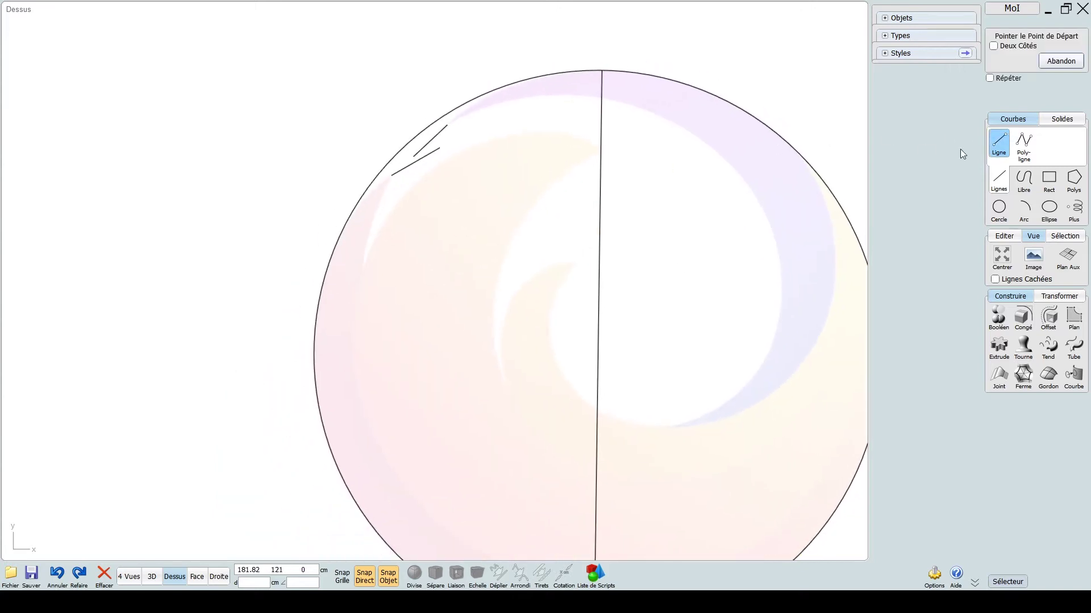
pyautogui.click(1023, 144)
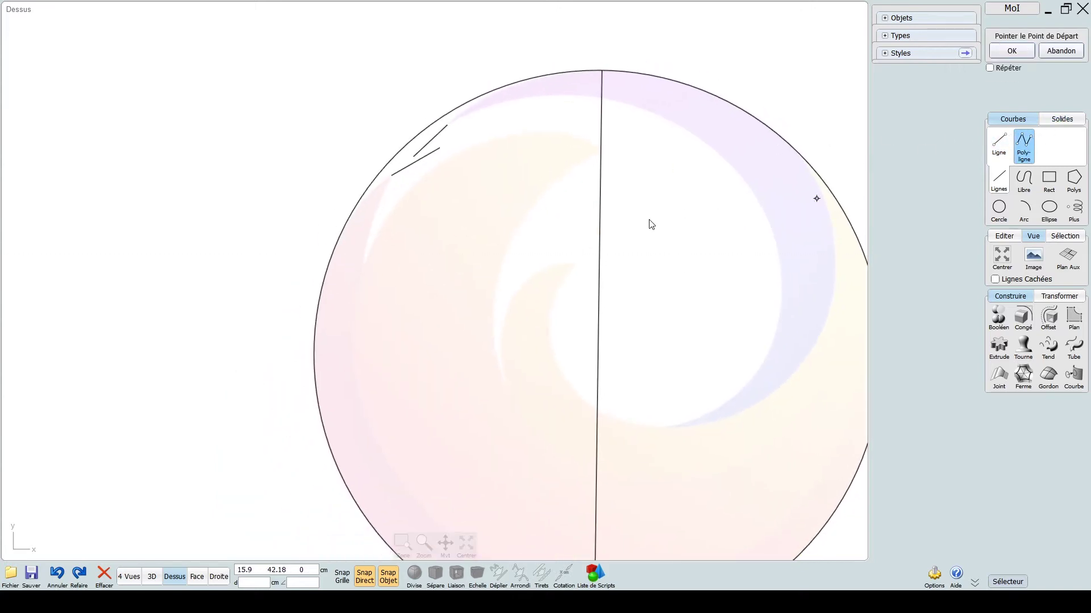
pyautogui.click(231, 221)
pyautogui.click(402, 309)
pyautogui.click(548, 129)
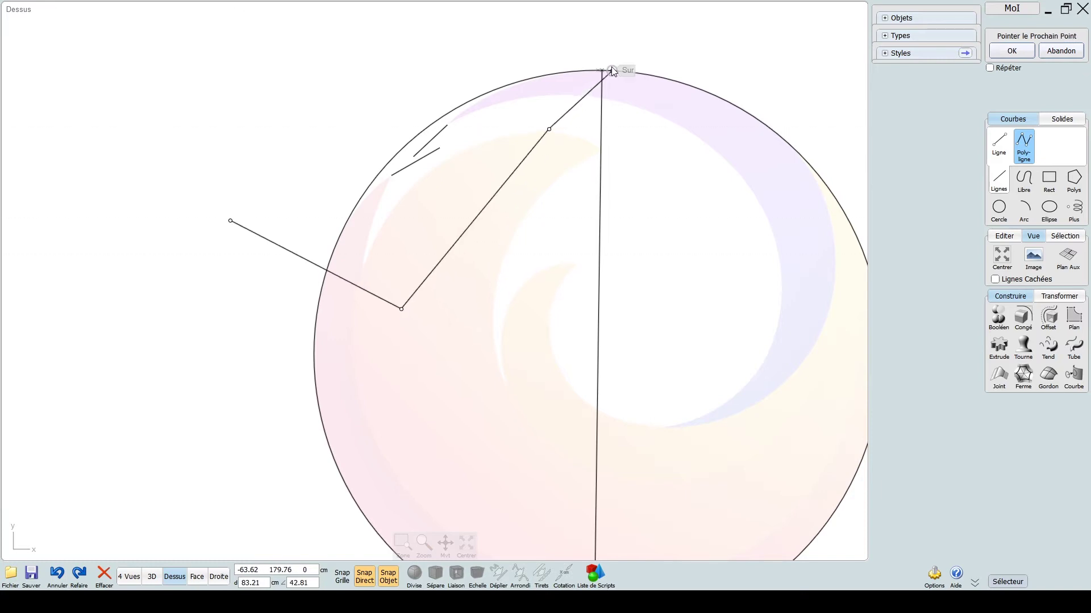
pyautogui.click(602, 71)
pyautogui.rightClick(631, 146)
# - Trim the circle with the cutting polyline, and delete the upper-left arc together with the polyline
pyautogui.click(528, 84)
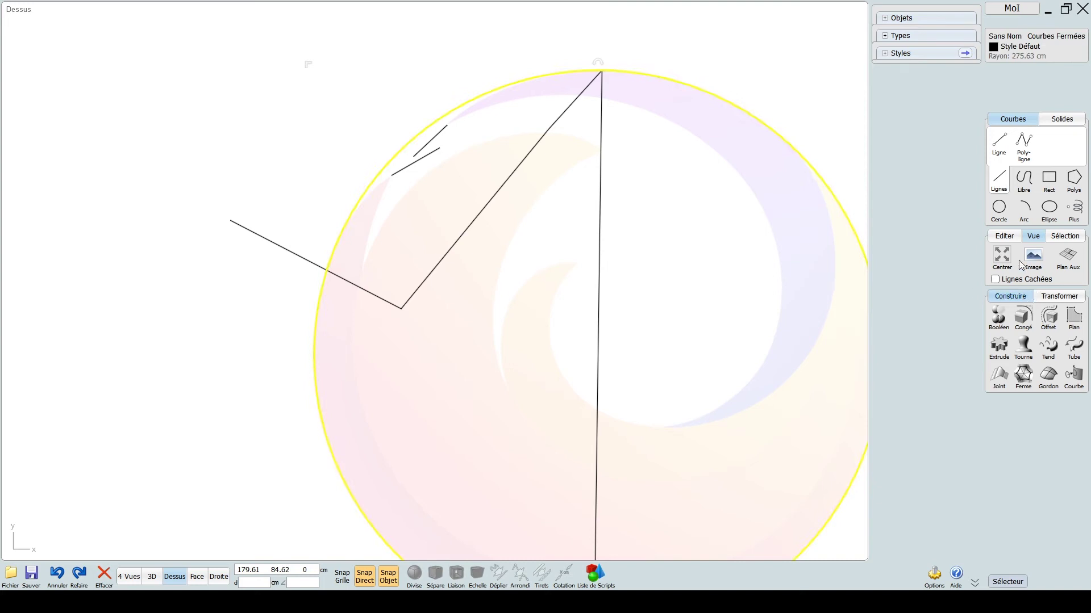
pyautogui.click(1005, 236)
pyautogui.click(1049, 259)
pyautogui.click(463, 237)
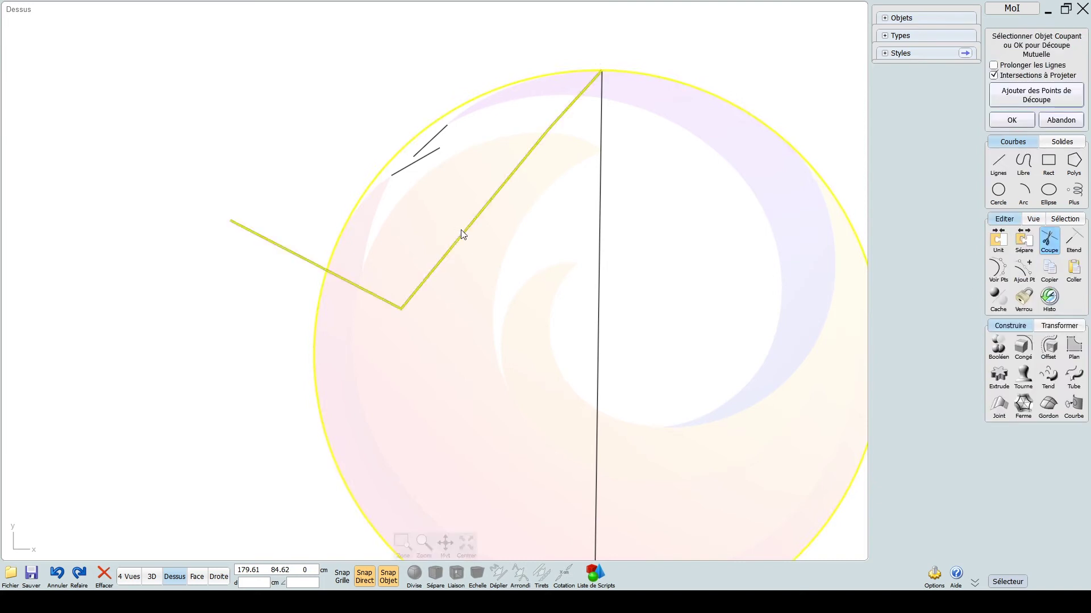
pyautogui.click(1013, 109)
pyautogui.click(1016, 88)
pyautogui.click(386, 166)
pyautogui.click(462, 236)
pyautogui.press('Delete')
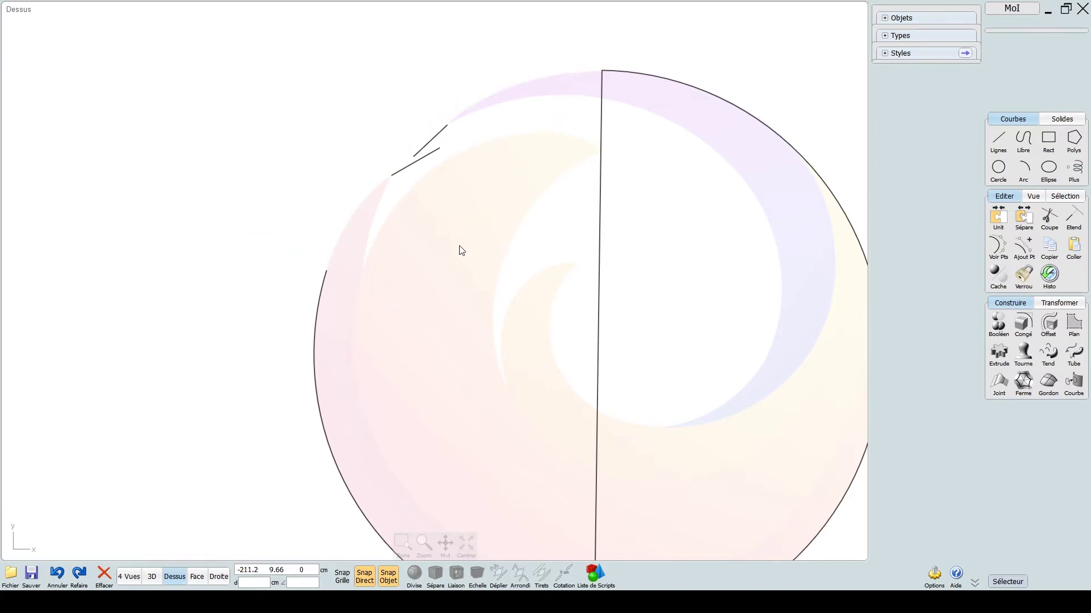
# - Blend the circle arc's left end into the pink crescent's short line with Tangence (G1) continuity and a bulge of 0.89
pyautogui.click(326, 275)
pyautogui.click(795, 151)
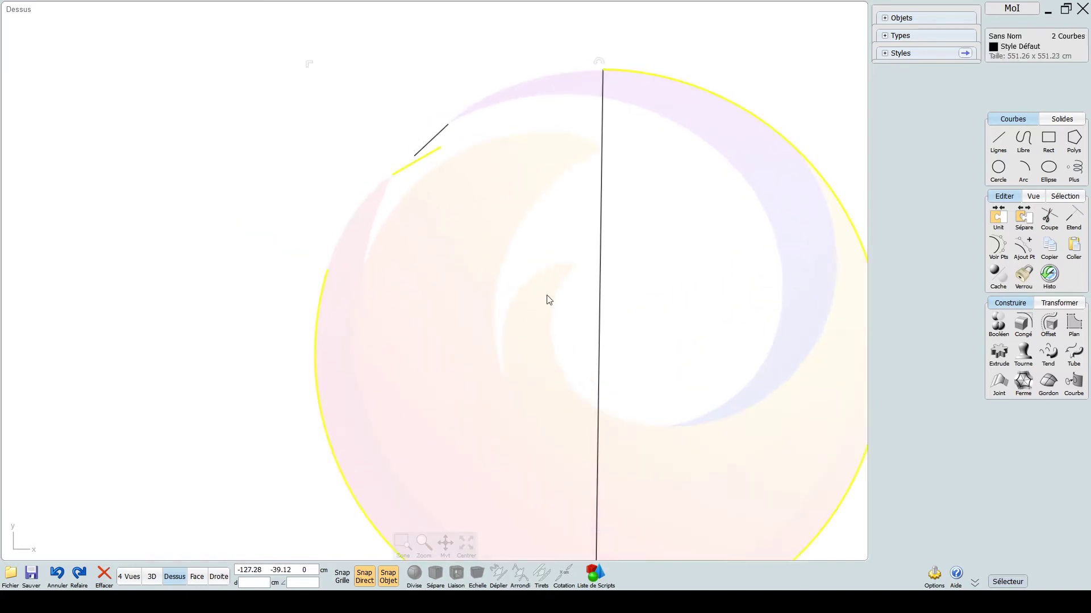
pyautogui.click(998, 385)
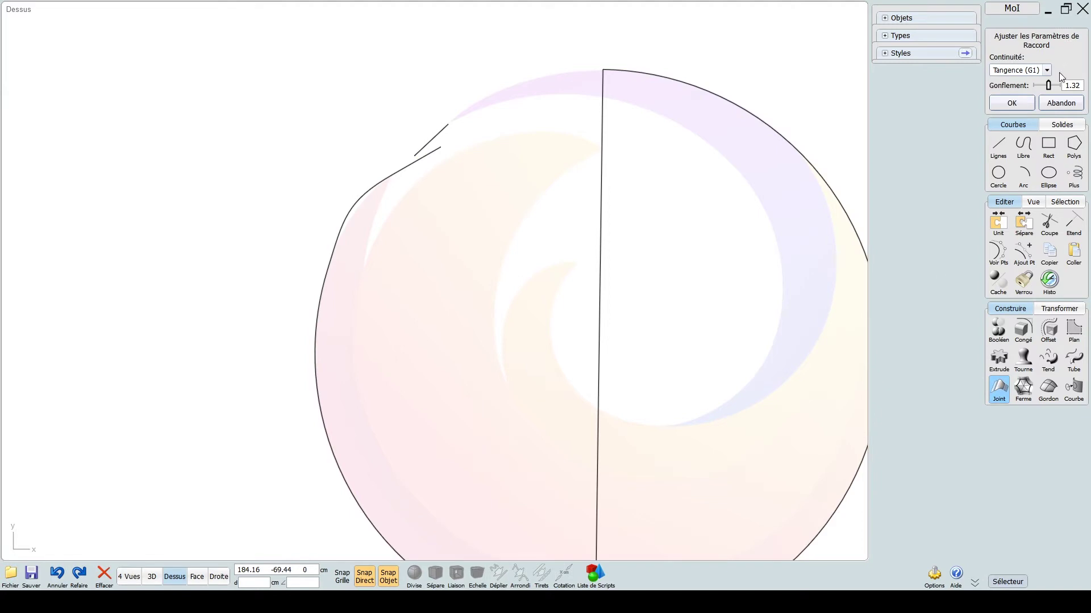
pyautogui.moveTo(1049, 89); pyautogui.dragTo(1046, 89)
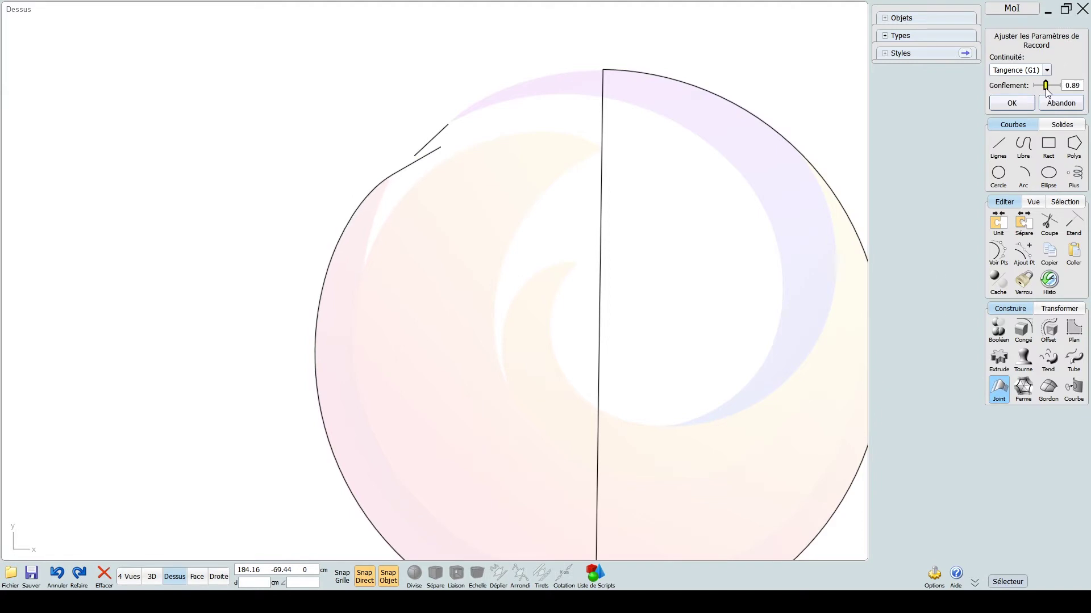
pyautogui.click(1011, 103)
# - Blend the circle arc's upper end into the purple crescent's short line with Tangence (G1) continuity and a bulge of 1
pyautogui.scroll(1, 465, 172)
pyautogui.click(660, 45)
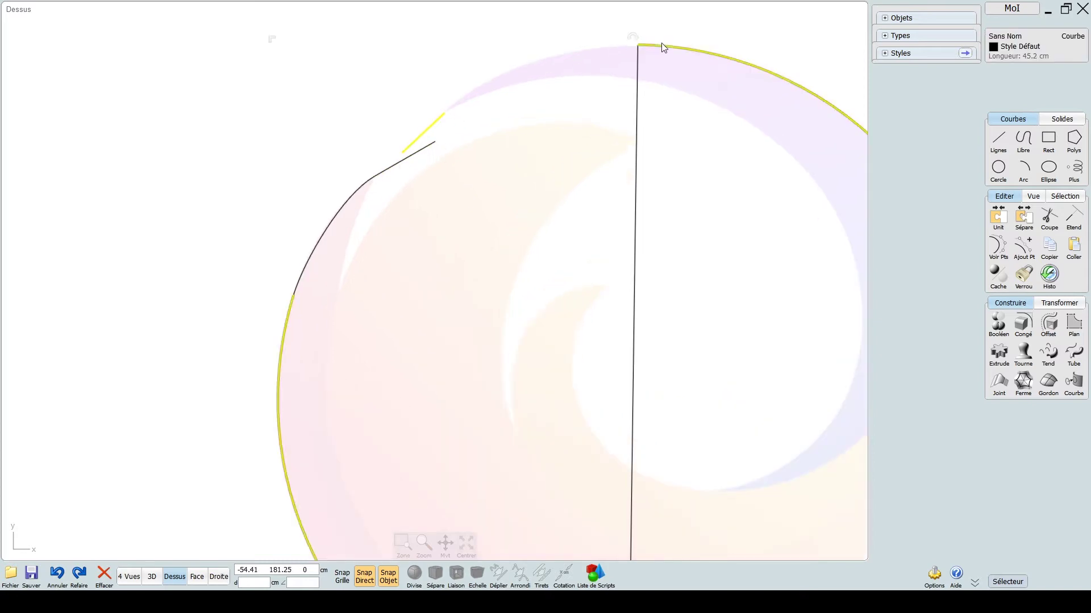
pyautogui.click(1027, 144)
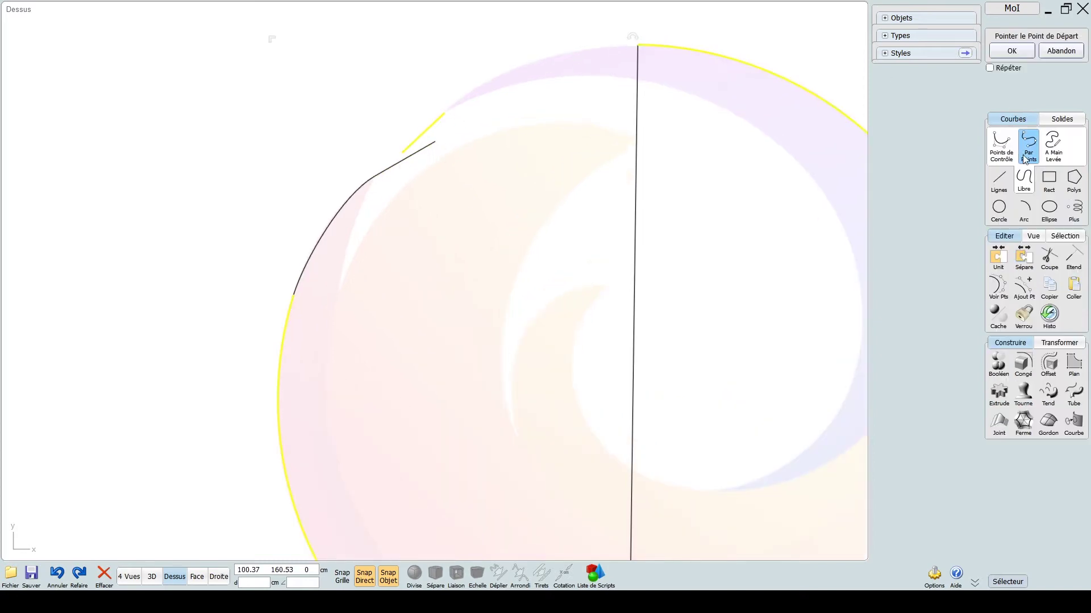
pyautogui.click(999, 421)
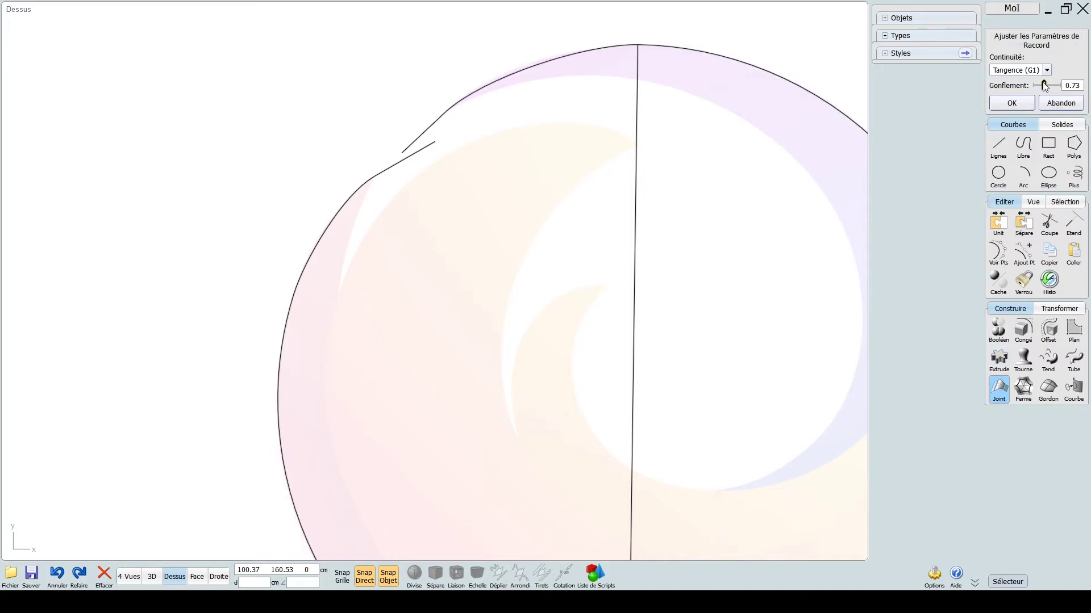
pyautogui.moveTo(1044, 85); pyautogui.dragTo(1048, 85)
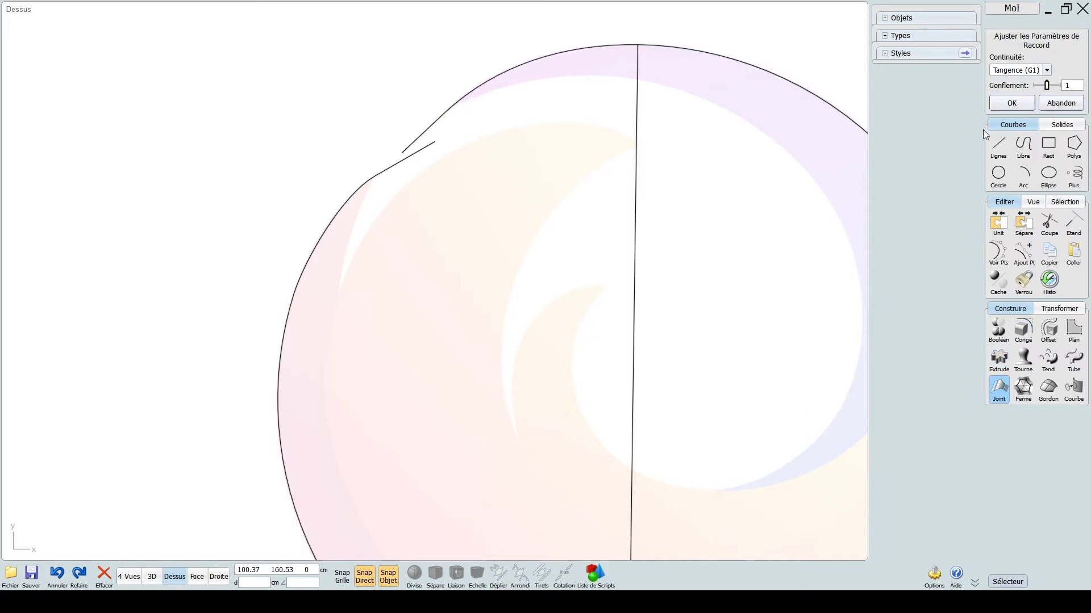
pyautogui.click(1011, 104)
# - Delete the two short helper lines in the gap between the blended outline ends
pyautogui.click(756, 174)
pyautogui.scroll(2, 495, 167)
pyautogui.scroll(-2, 388, 142)
pyautogui.click(386, 141)
pyautogui.press('Delete')
# - Start a through-points curve at the small inner crescent's tip and trace its inner edge to the bottom of the white disc
pyautogui.scroll(-2, 382, 124)
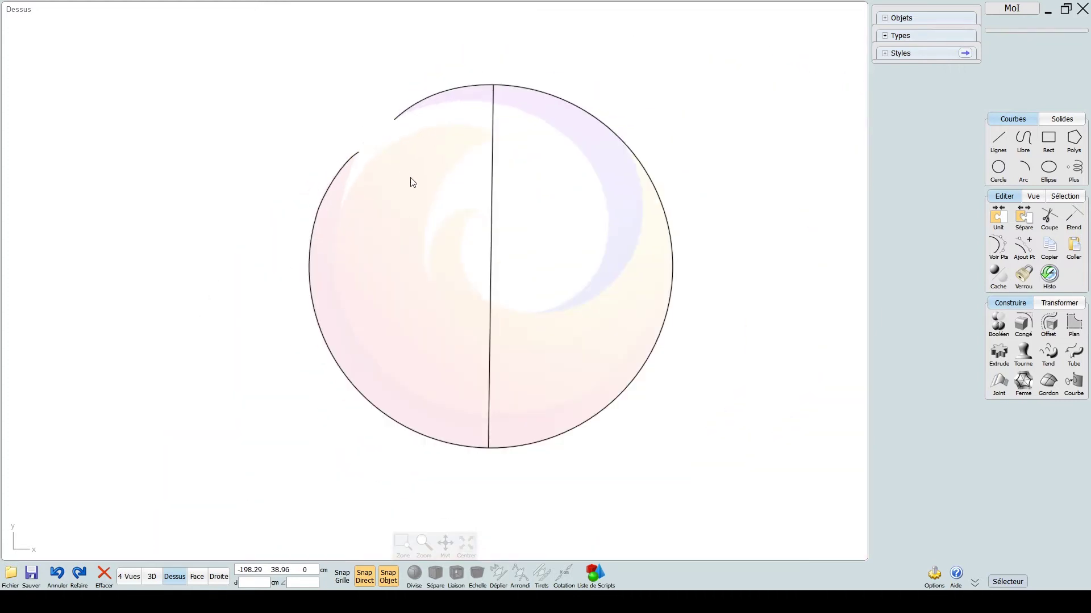
pyautogui.scroll(1, 602, 199)
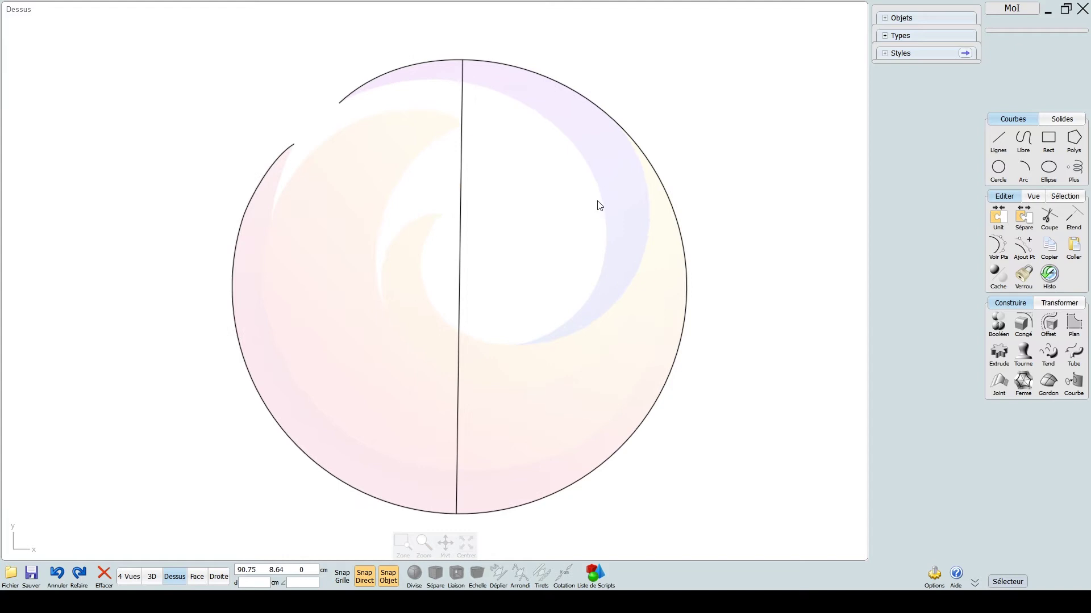
pyautogui.scroll(1, 539, 207)
pyautogui.click(998, 139)
pyautogui.click(1023, 145)
pyautogui.scroll(1, 449, 210)
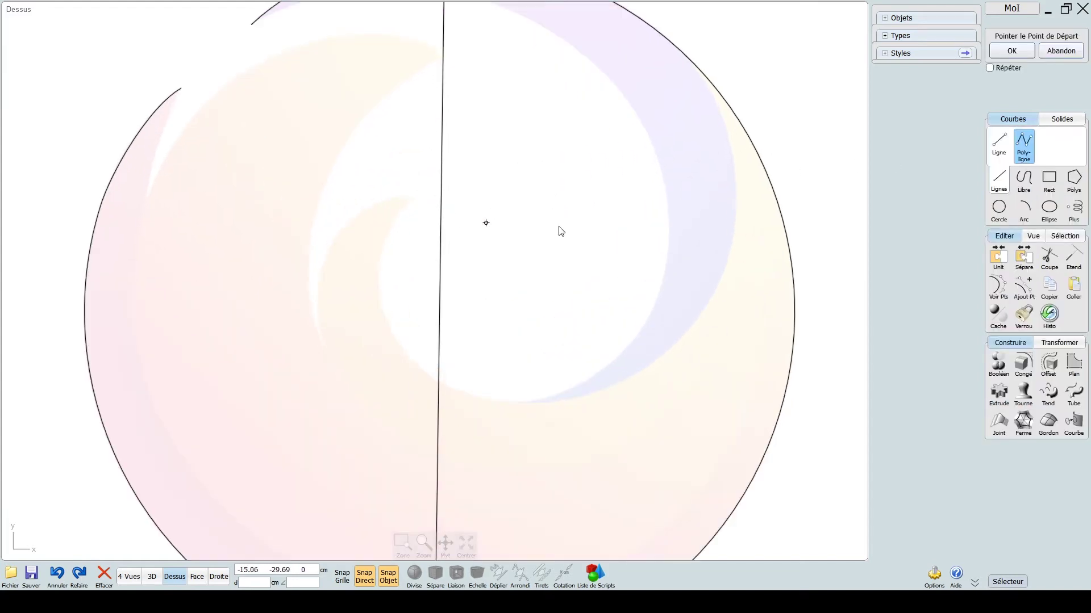
pyautogui.click(1023, 183)
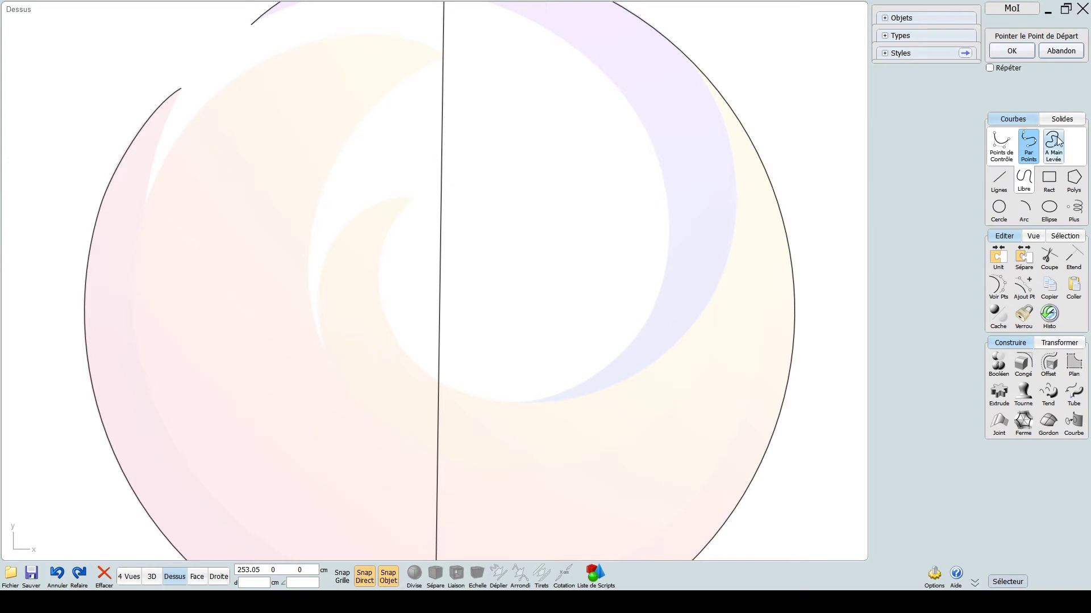
pyautogui.scroll(1, 412, 212)
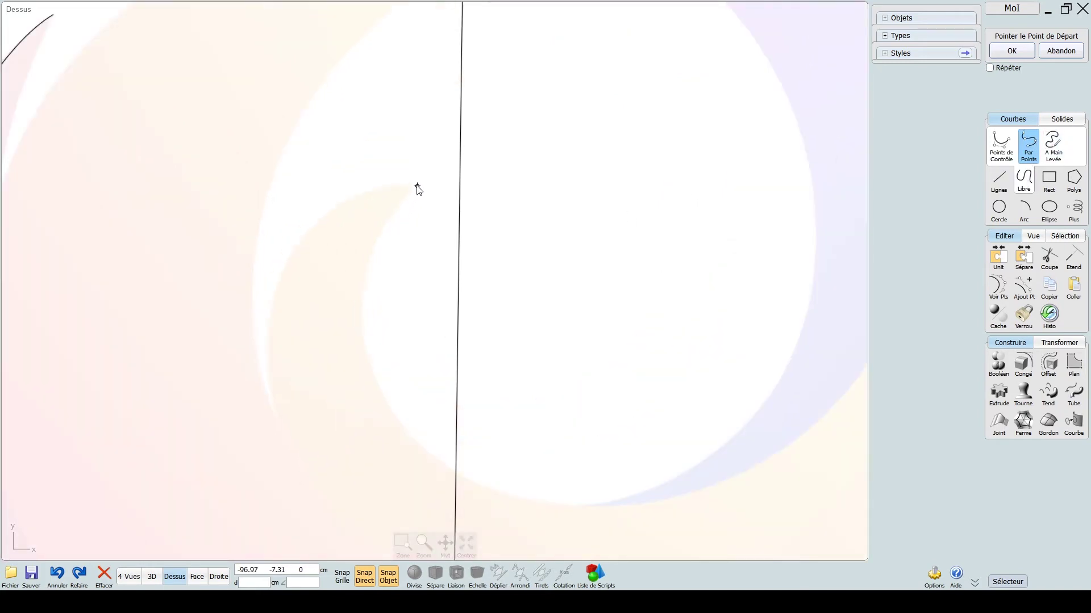
pyautogui.click(417, 187)
pyautogui.click(365, 280)
pyautogui.click(384, 398)
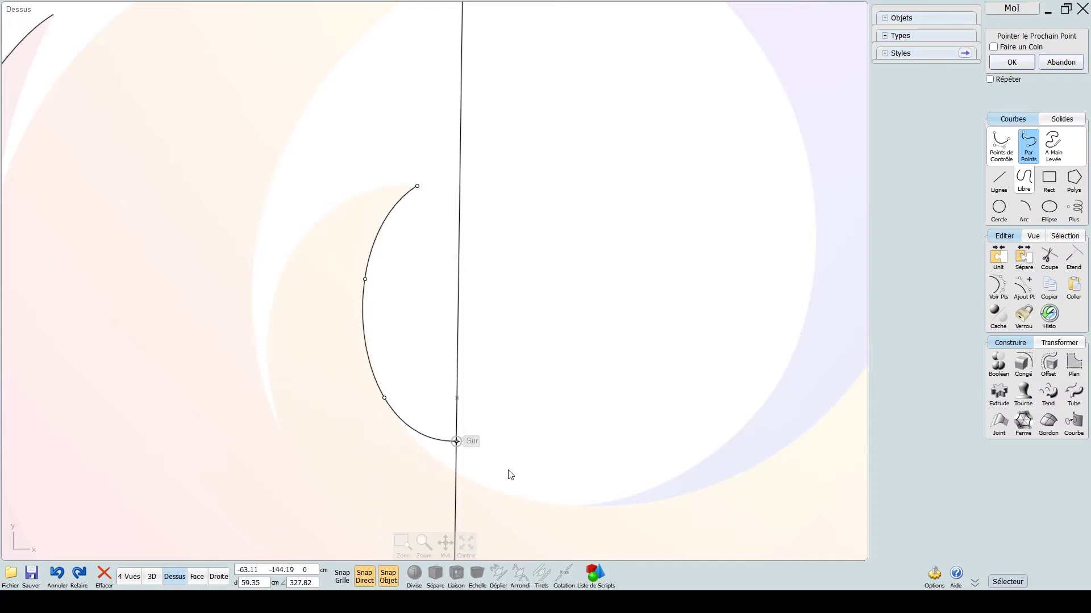
pyautogui.click(567, 504)
# - Continue the curve along the blue crescent's outer edge and finish it on the outer circle arc
pyautogui.scroll(-3, 566, 502)
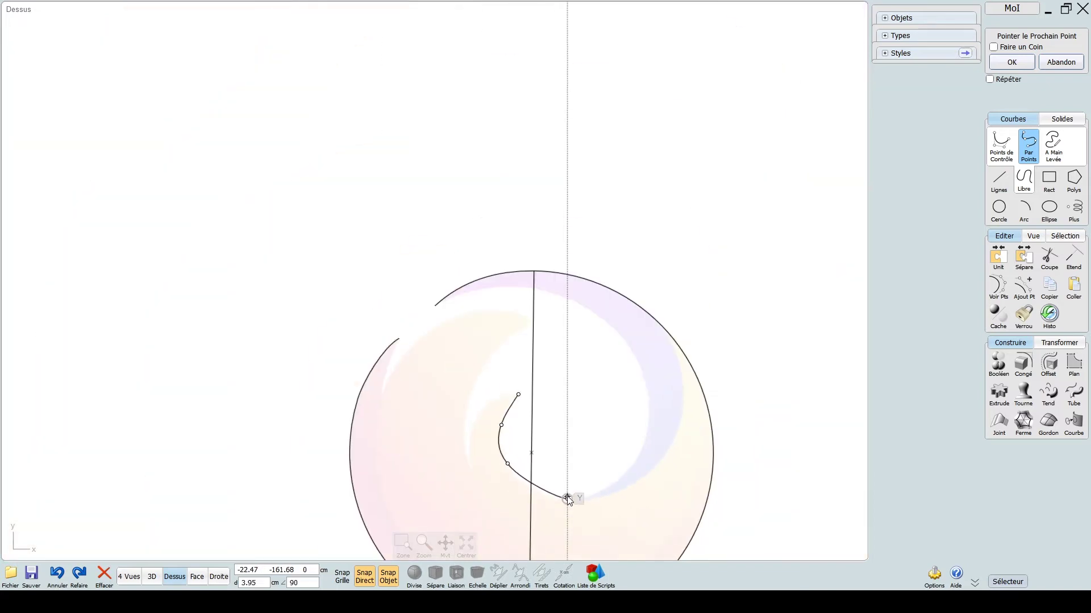
pyautogui.scroll(2, 623, 487)
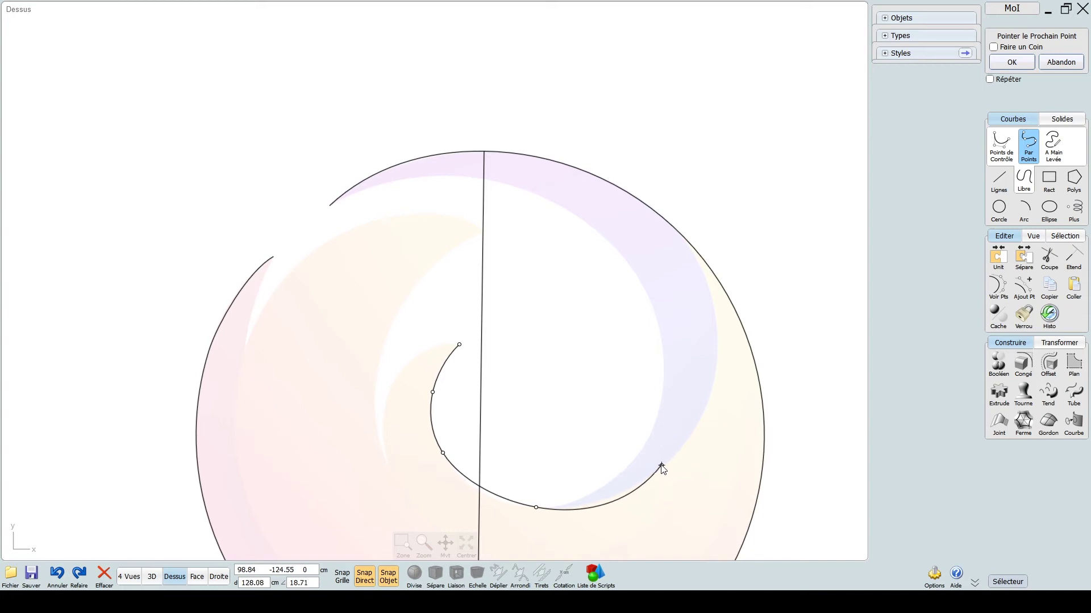
pyautogui.click(663, 465)
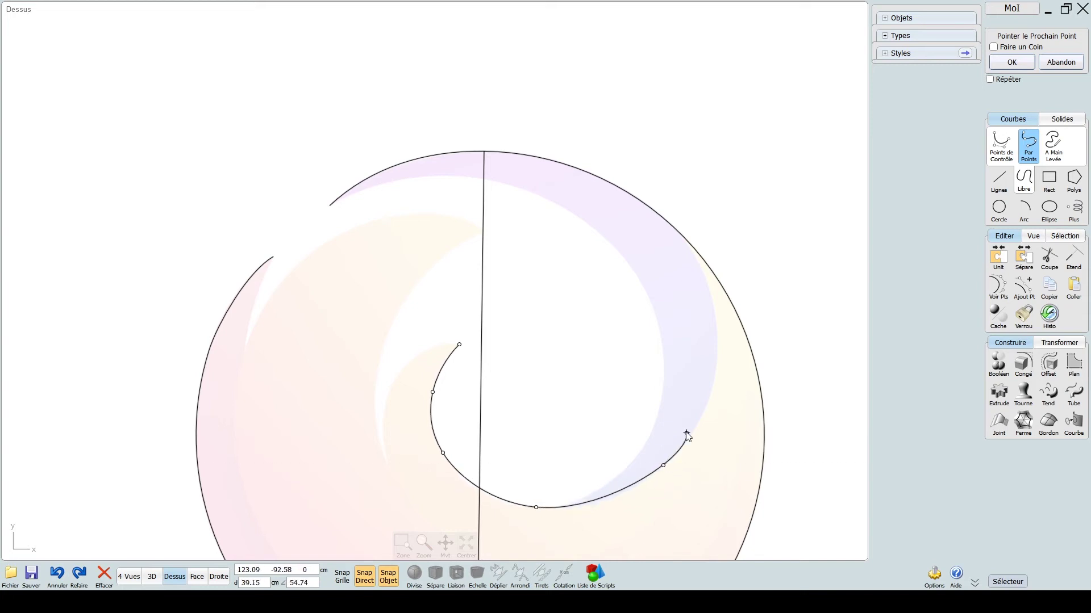
pyautogui.click(709, 391)
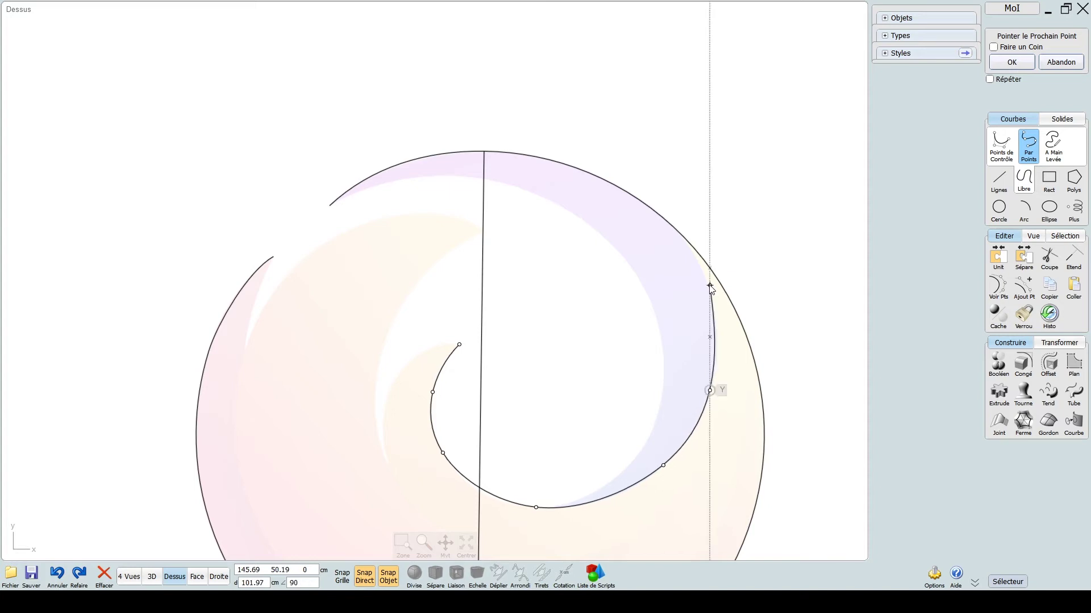
pyautogui.scroll(4, 710, 287)
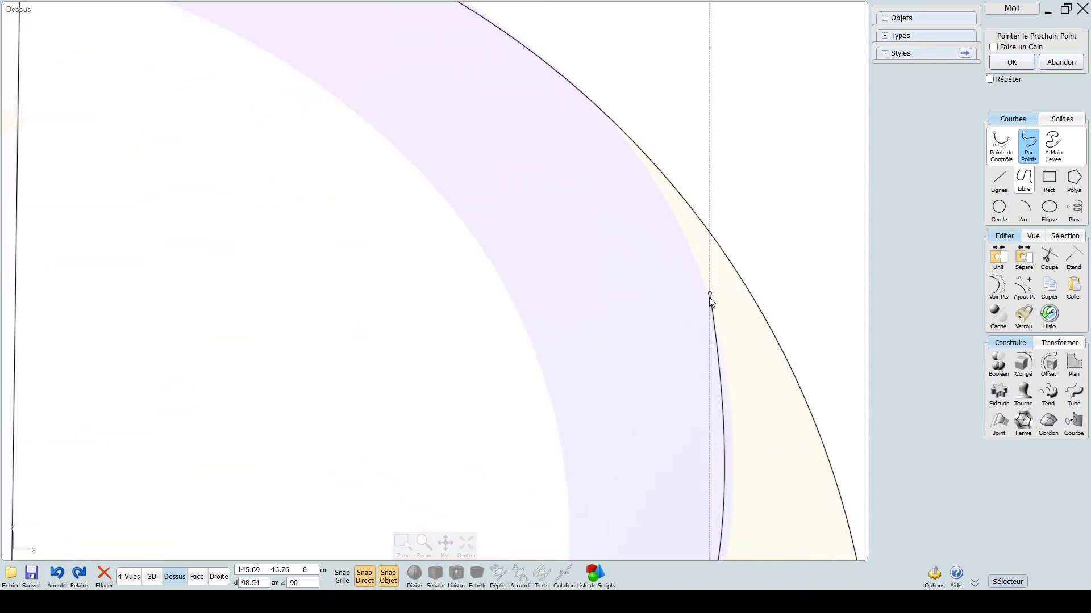
pyautogui.click(719, 334)
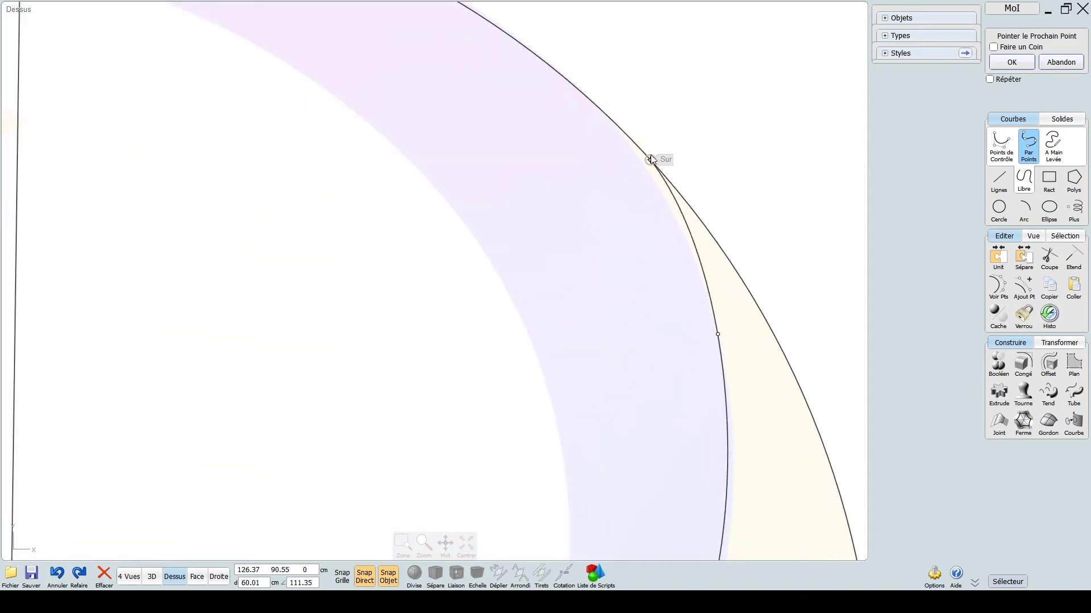
pyautogui.click(564, 75)
pyautogui.rightClick(633, 87)
# - Start a through-points curve at the small inner crescent's tip and trace the upper part of its outer edge
pyautogui.scroll(-6, 682, 146)
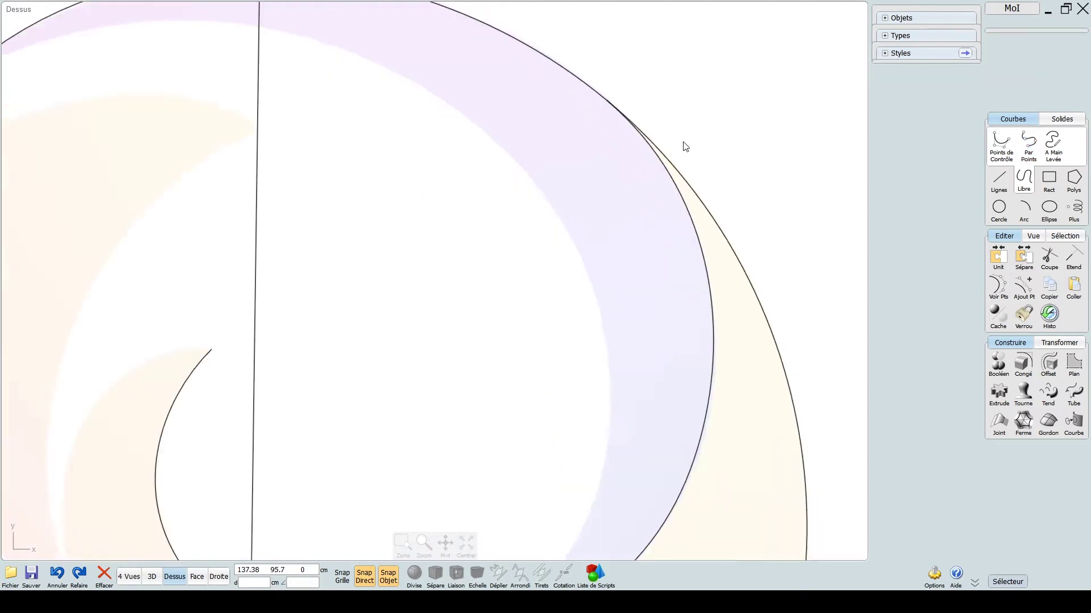
pyautogui.click(1028, 145)
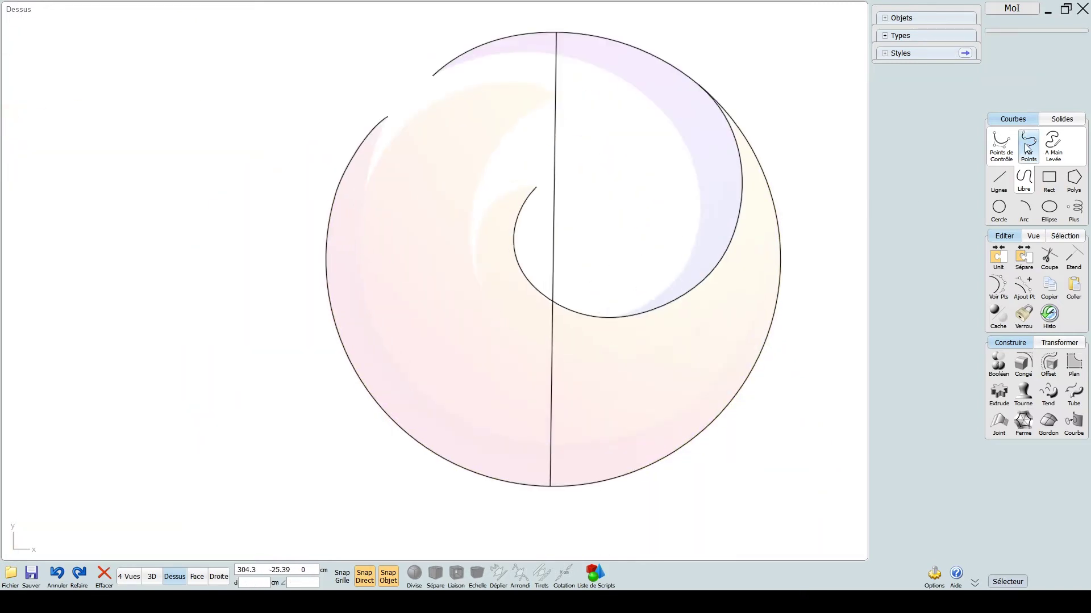
pyautogui.scroll(2, 498, 250)
pyautogui.scroll(2, 546, 173)
pyautogui.click(546, 171)
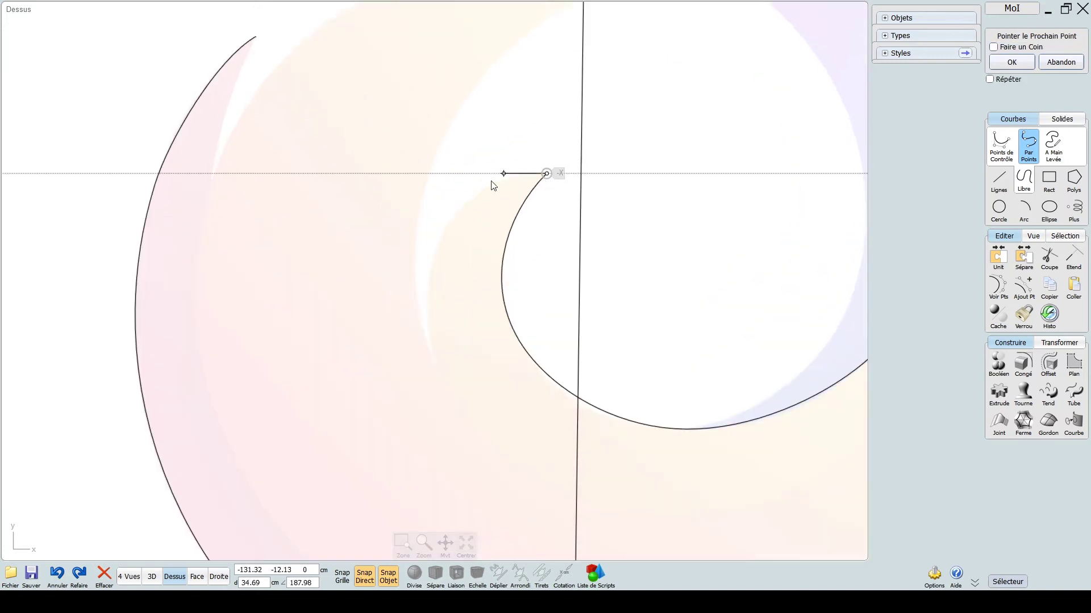
pyautogui.scroll(2, 485, 185)
pyautogui.click(480, 196)
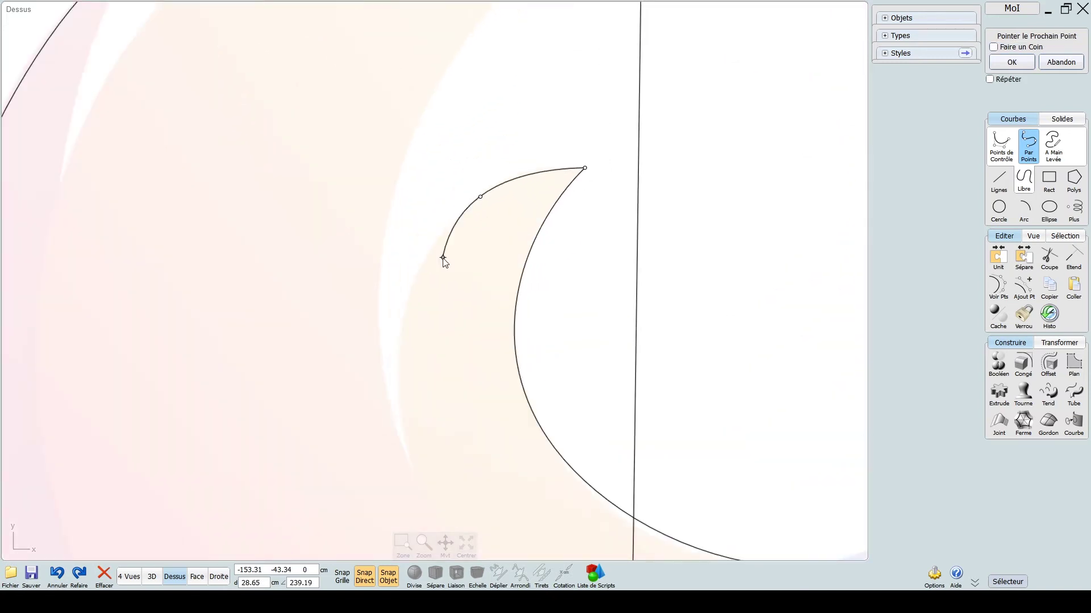
pyautogui.click(417, 277)
# - Continue the curve down the small crescent's outer edge and finish it in the orange body below the white gap
pyautogui.scroll(-3, 407, 396)
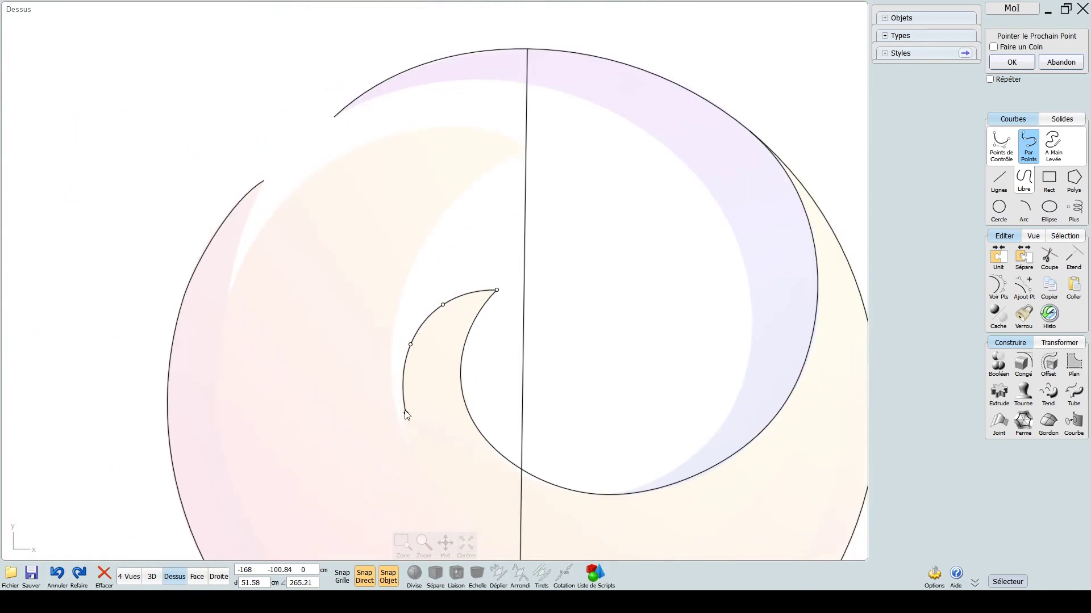
pyautogui.scroll(1, 342, 267)
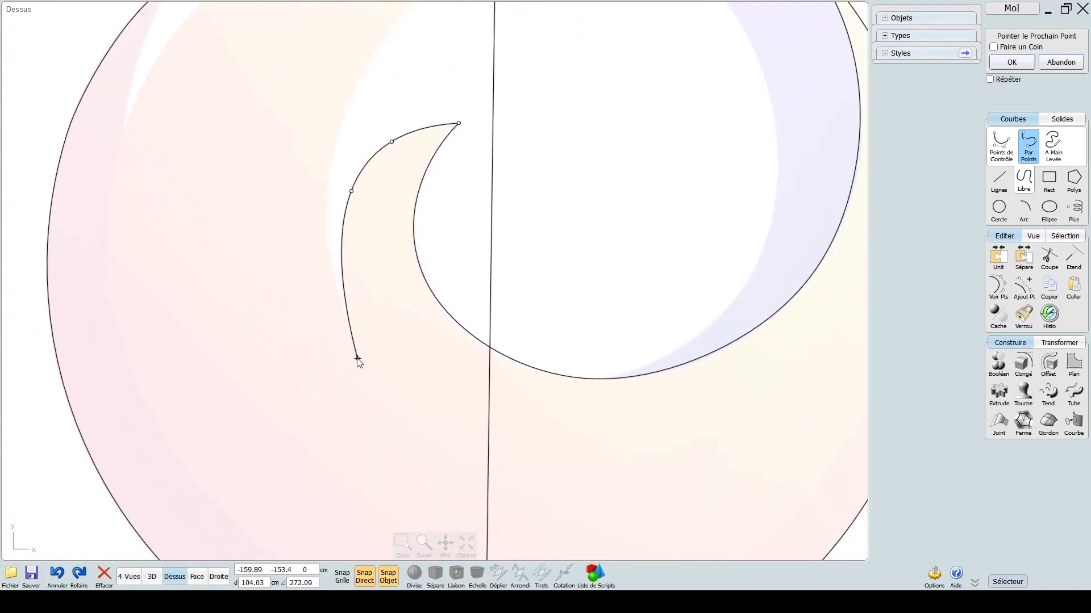
pyautogui.scroll(3, 340, 286)
pyautogui.click(343, 289)
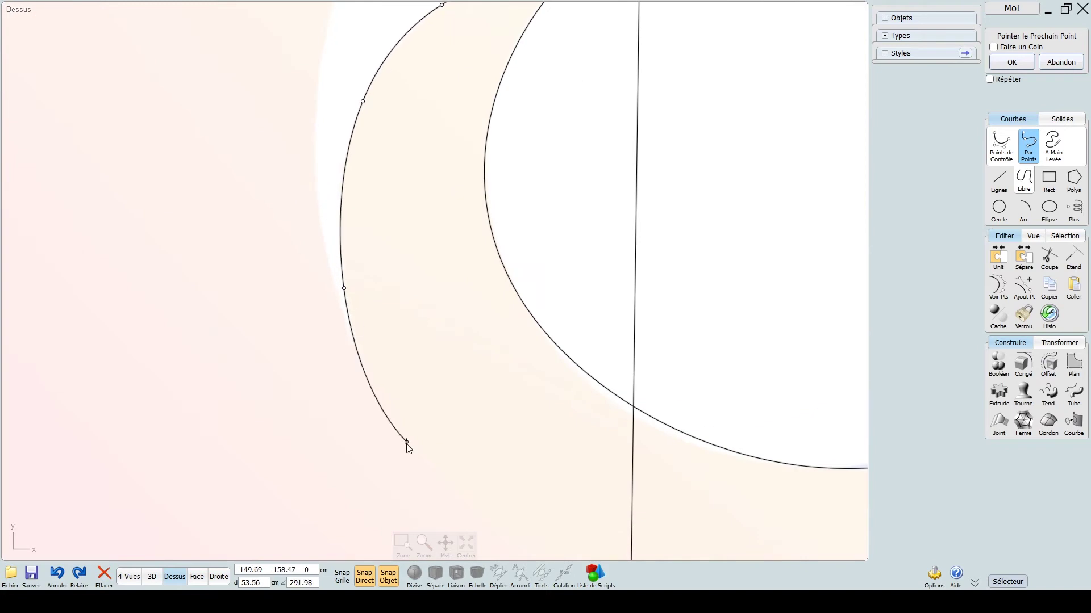
pyautogui.scroll(-8, 404, 465)
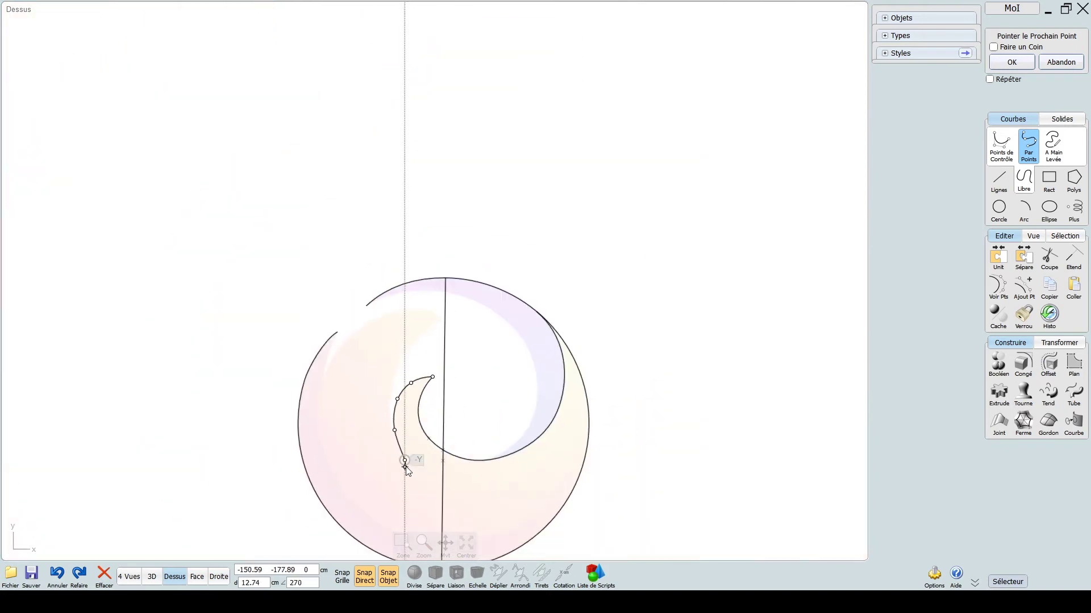
pyautogui.rightClick(408, 468)
# - Start a through-points curve on the small crescent's outer curve near its lower end, with the next point on the white gap's far edge
pyautogui.scroll(4, 364, 391)
pyautogui.moveTo(363, 356); pyautogui.dragTo(335, 285, button='middle')
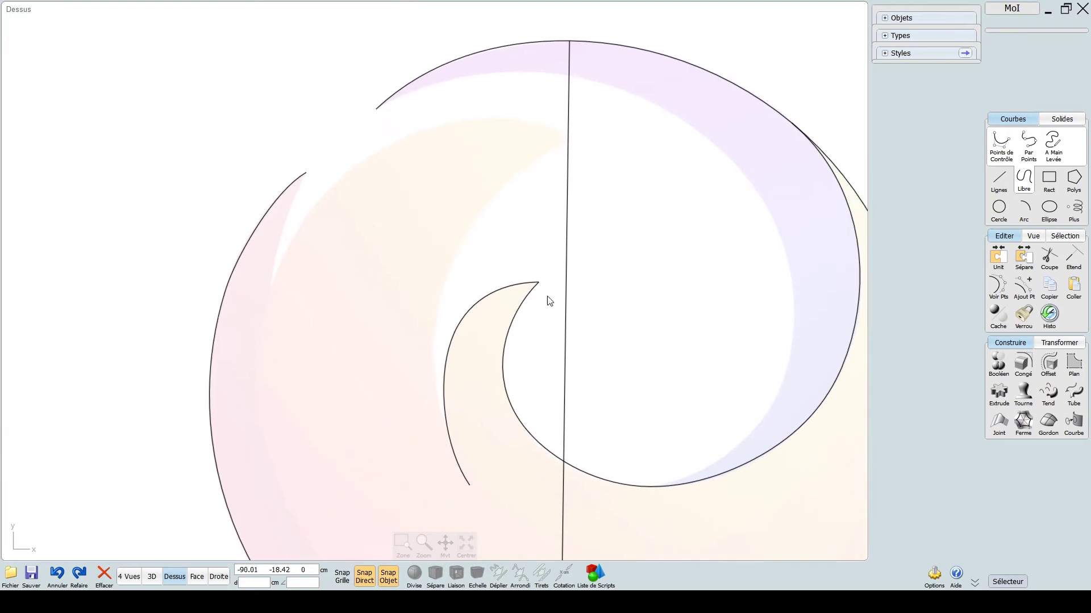
pyautogui.click(1028, 145)
pyautogui.scroll(1, 487, 444)
pyautogui.click(431, 441)
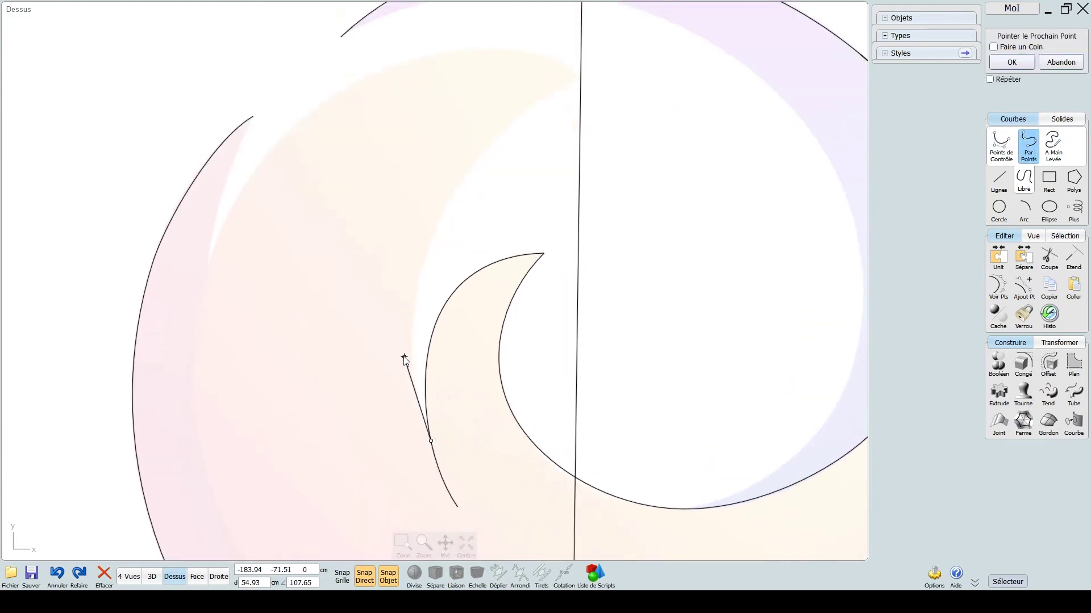
pyautogui.scroll(4, 405, 358)
pyautogui.click(423, 348)
pyautogui.scroll(1, 423, 350)
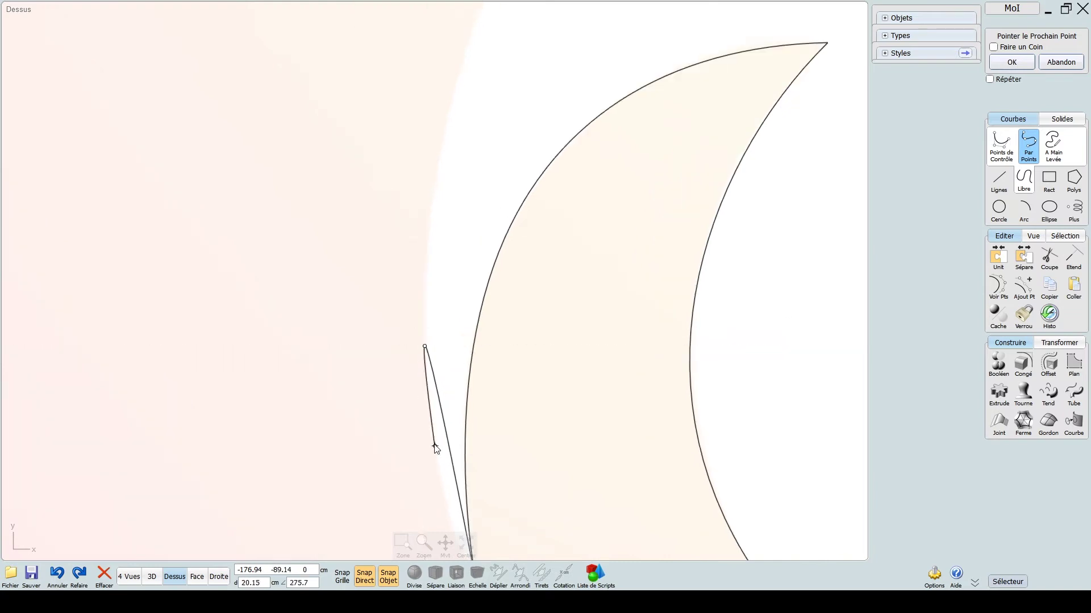
pyautogui.moveTo(424, 360); pyautogui.dragTo(411, 527, button='middle')
pyautogui.scroll(-4, 414, 421)
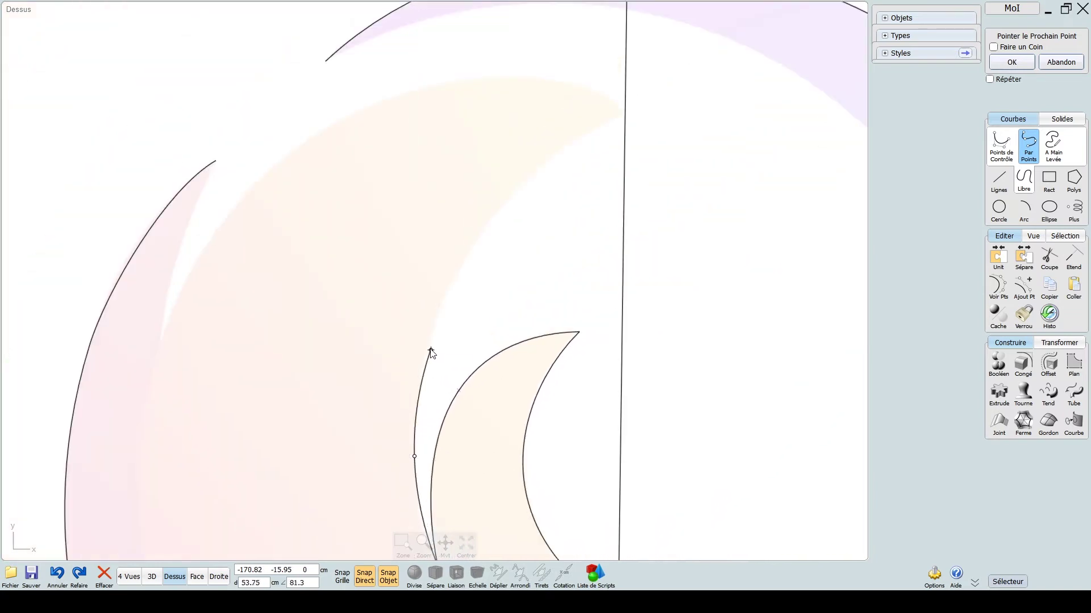
# - Continue the curve up the large orange crescent's inner edge and finish it at the crescent's tip beside the vertical line
pyautogui.click(433, 331)
pyautogui.click(506, 200)
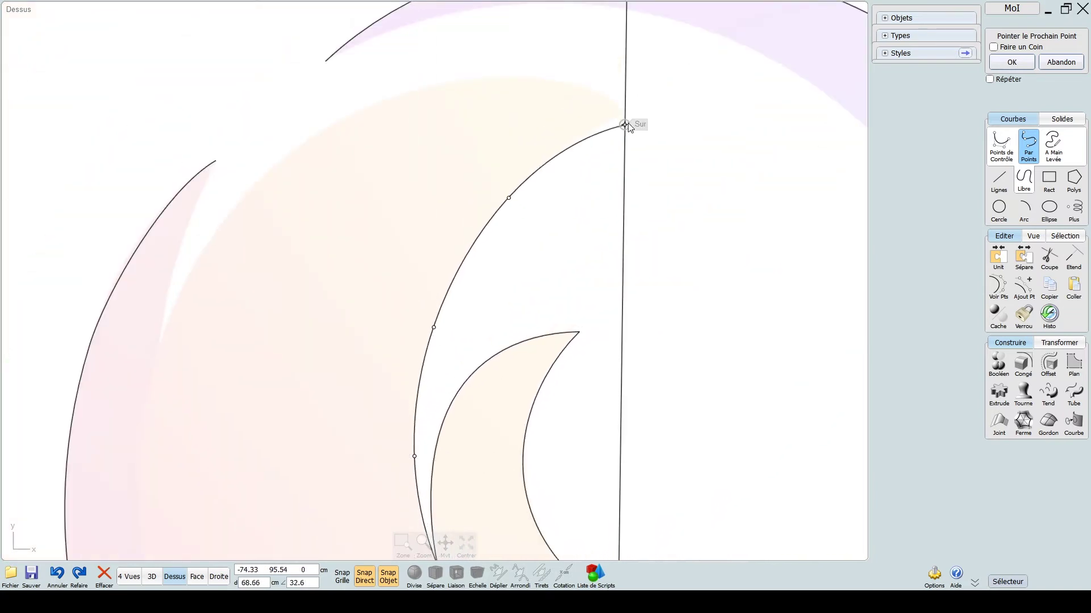
pyautogui.scroll(2, 646, 111)
pyautogui.scroll(5, 636, 111)
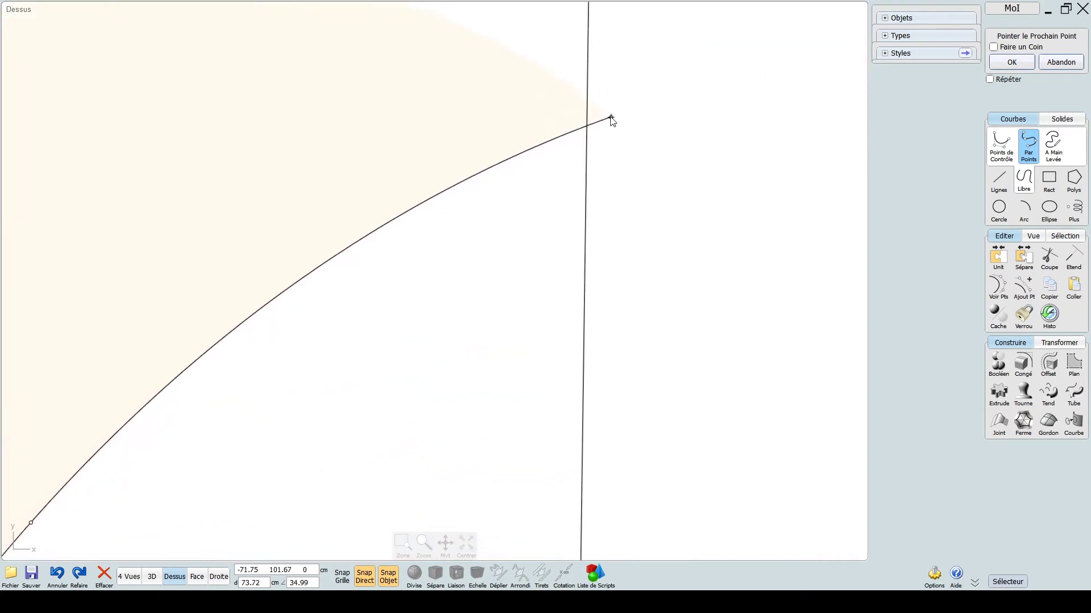
pyautogui.click(608, 116)
pyautogui.rightClick(621, 117)
# - Start a through-points curve at the large orange crescent's tip and trace its upper outer edge to the pink crescent's gap
pyautogui.scroll(-9, 640, 170)
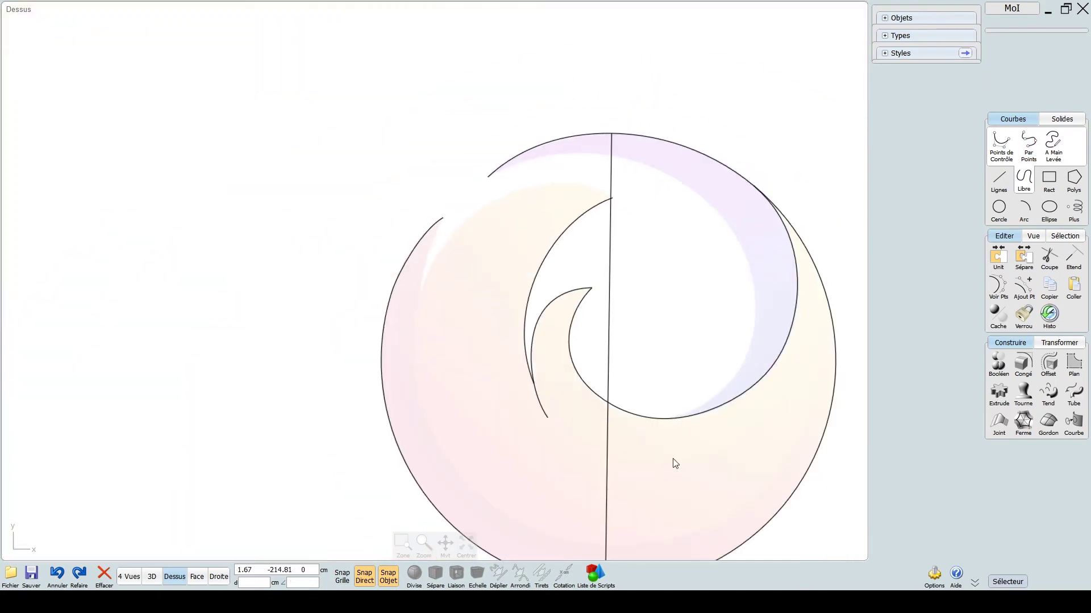
pyautogui.moveTo(585, 288); pyautogui.dragTo(636, 339, button='middle')
pyautogui.scroll(4, 570, 276)
pyautogui.click(1028, 145)
pyautogui.click(799, 211)
pyautogui.scroll(3, 676, 165)
pyautogui.click(744, 186)
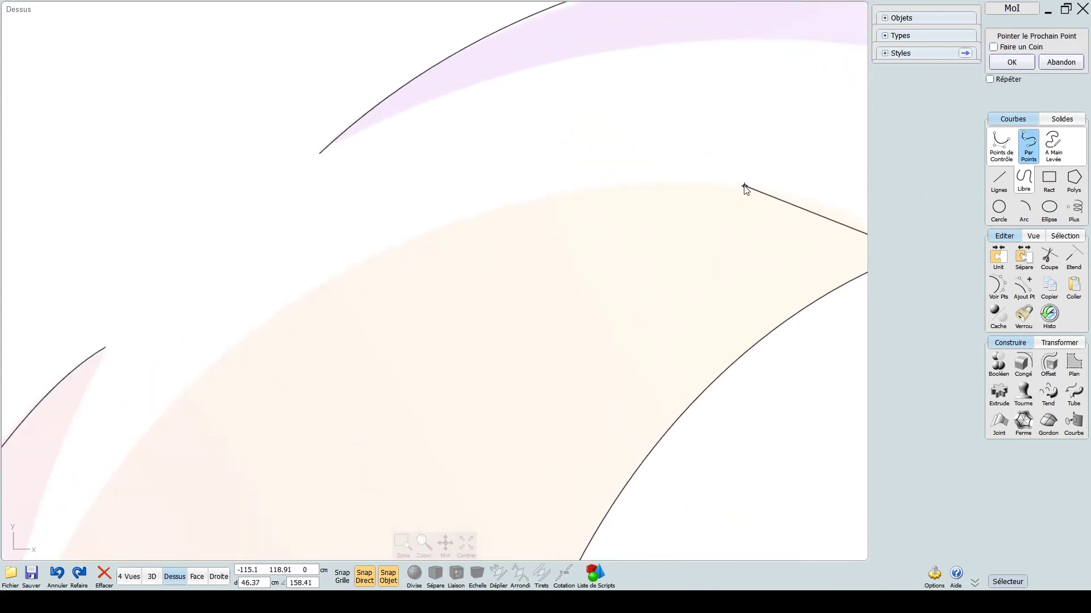
pyautogui.click(453, 225)
pyautogui.scroll(-4, 374, 311)
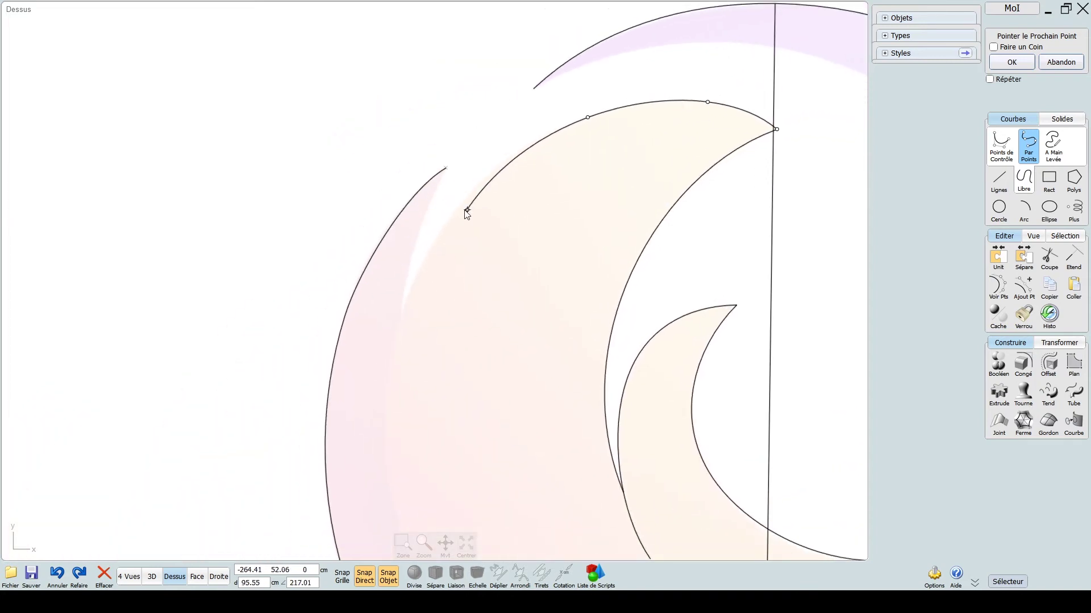
pyautogui.click(456, 212)
# - Continue the curve along the pink crescent's inner edge around the bottom and finish it on the outer circle's right side
pyautogui.moveTo(453, 225); pyautogui.dragTo(524, 172, button='middle')
pyautogui.scroll(4, 474, 233)
pyautogui.scroll(-4, 475, 275)
pyautogui.scroll(-2, 485, 319)
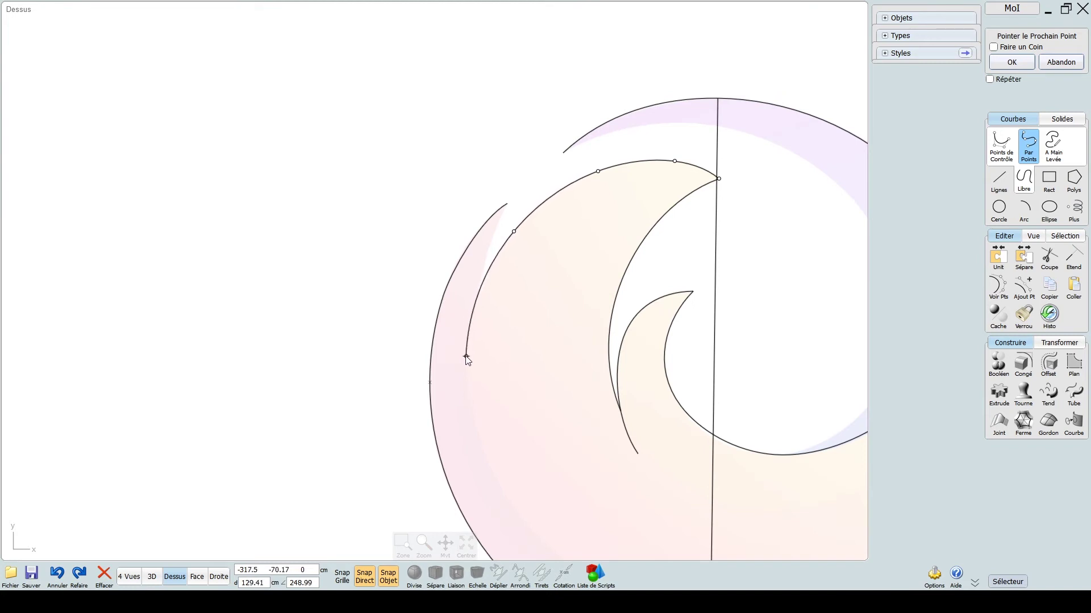
pyautogui.click(467, 358)
pyautogui.scroll(-5, 391, 345)
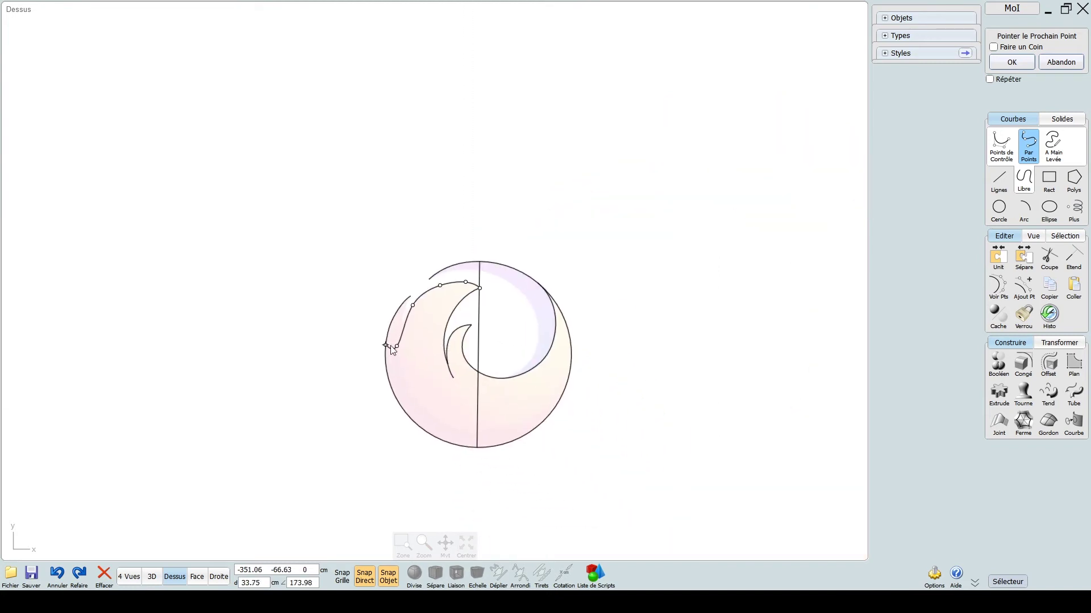
pyautogui.scroll(4, 437, 415)
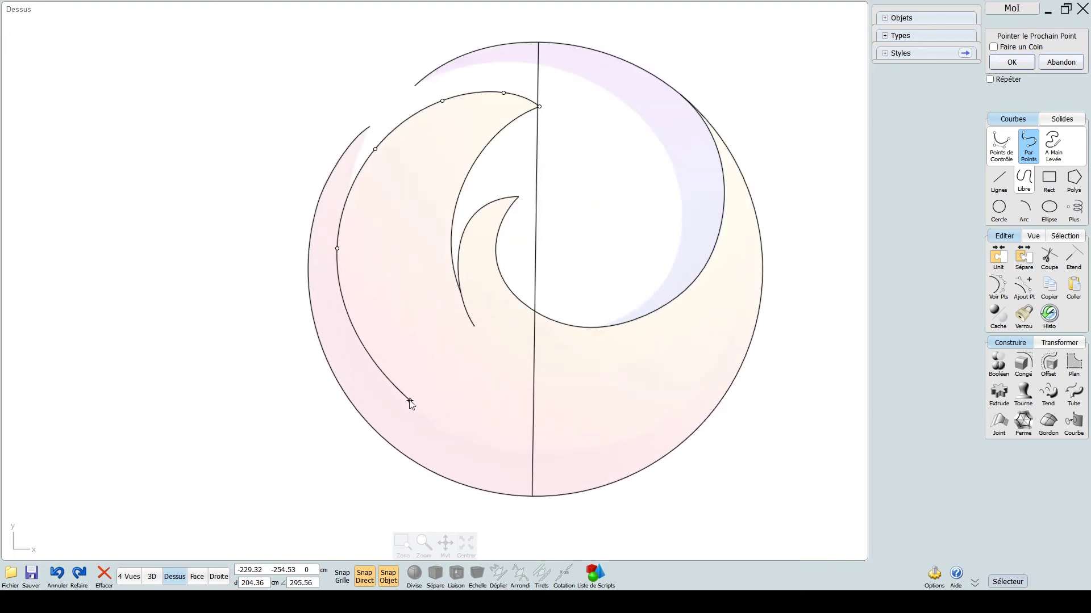
pyautogui.click(409, 404)
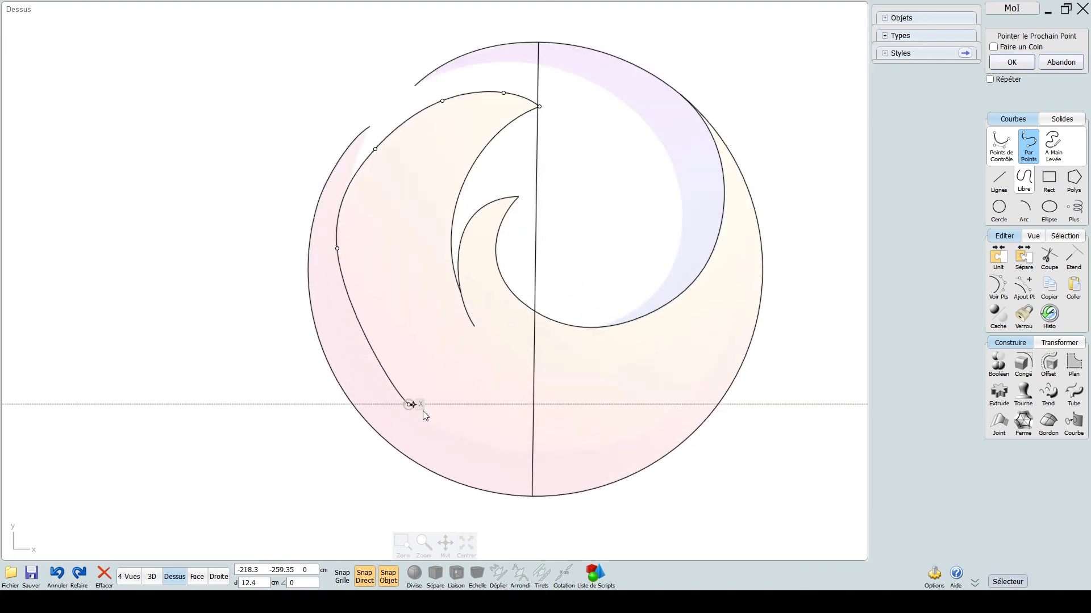
pyautogui.click(575, 452)
pyautogui.click(702, 391)
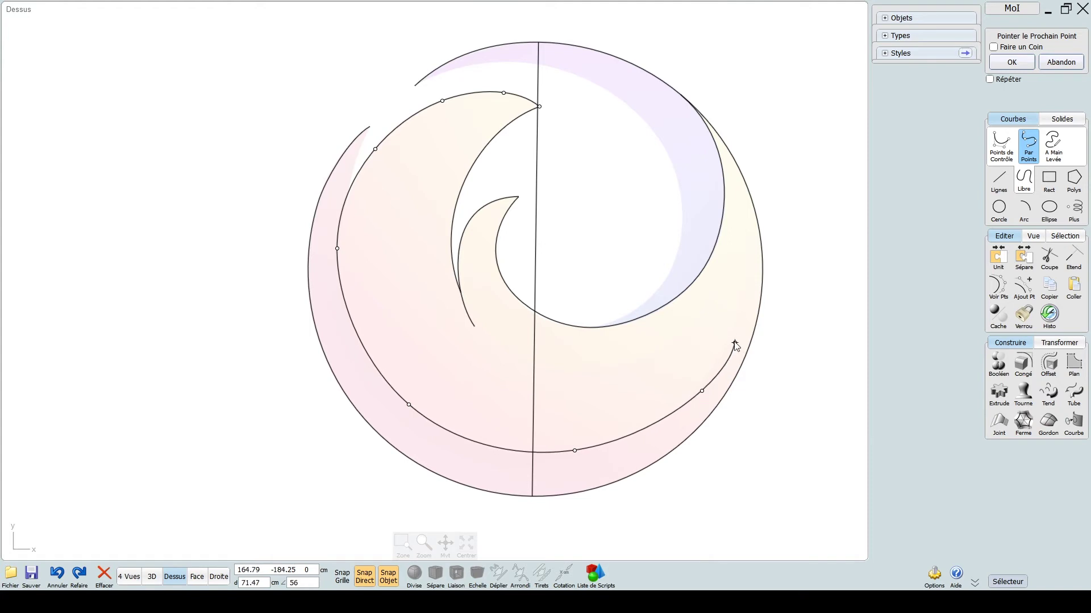
pyautogui.click(763, 269)
pyautogui.rightClick(764, 271)
# - Start a through-points curve at the purple crescent's tip and trace its inner edge over the top of the white disc
pyautogui.scroll(-3, 770, 352)
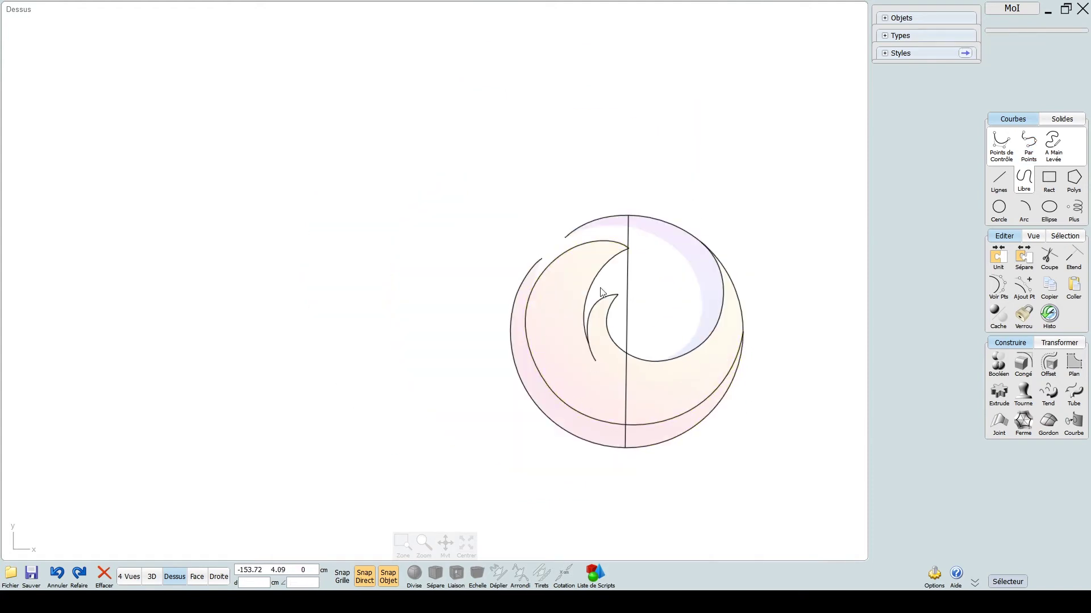
pyautogui.scroll(-2, 572, 297)
pyautogui.scroll(3, 572, 298)
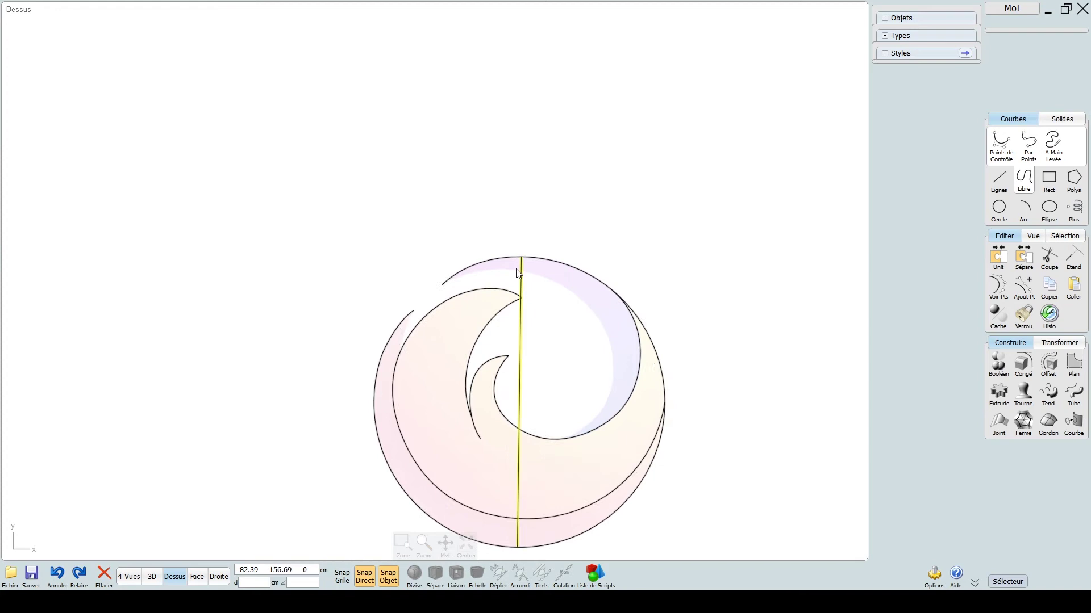
pyautogui.click(1029, 145)
pyautogui.scroll(2, 511, 287)
pyautogui.click(352, 300)
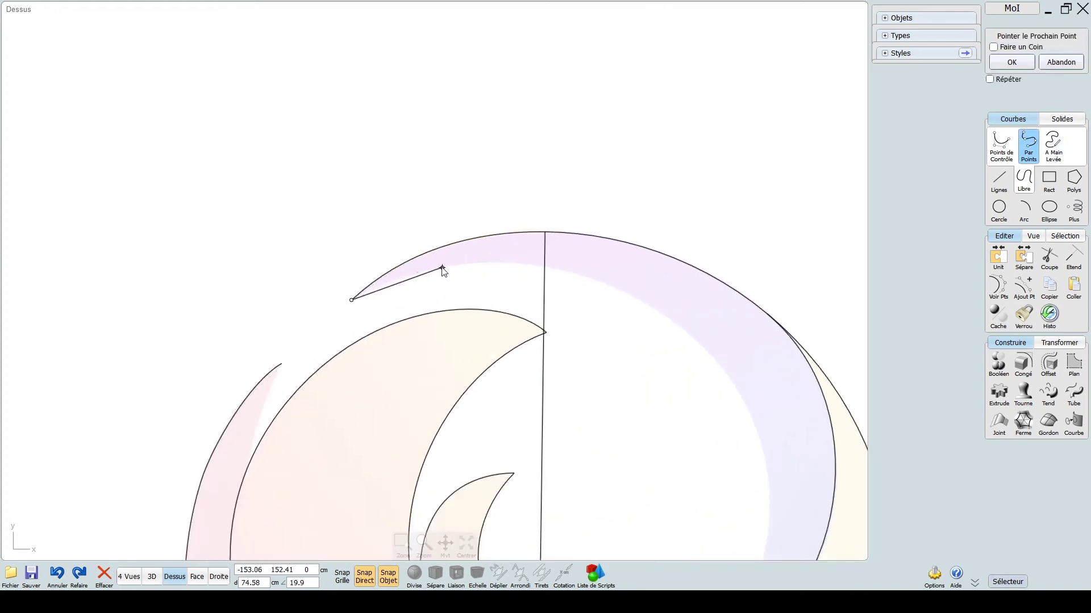
pyautogui.scroll(1, 440, 268)
pyautogui.click(436, 267)
pyautogui.click(614, 278)
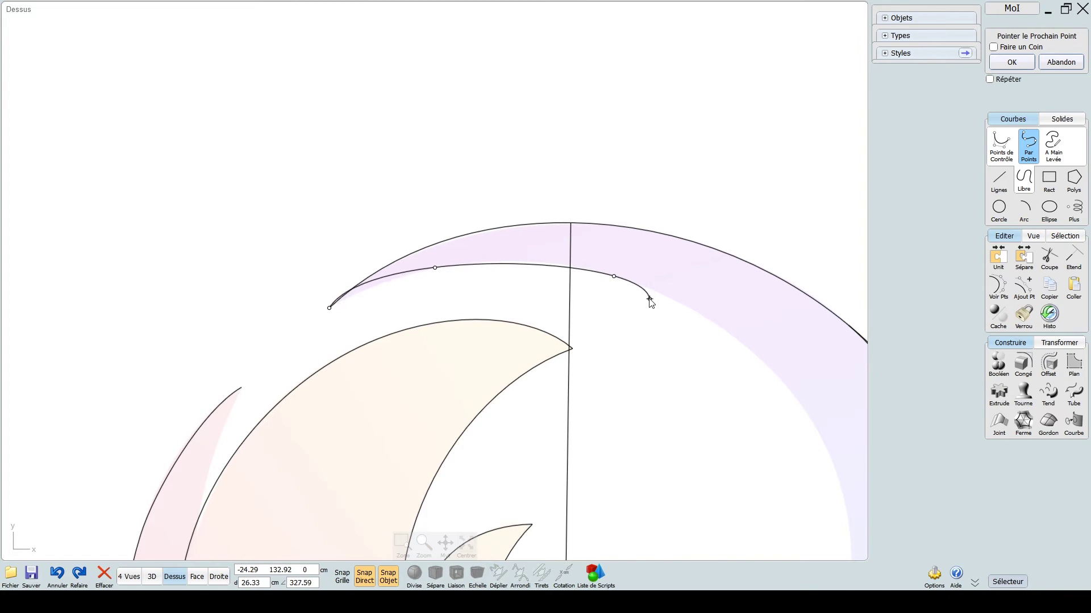
pyautogui.scroll(-4, 624, 290)
pyautogui.click(577, 297)
# - Continue the curve down the blue crescent's inner edge and finish it just past the outer edge curve below the white disc
pyautogui.scroll(-3, 584, 306)
pyautogui.scroll(4, 584, 306)
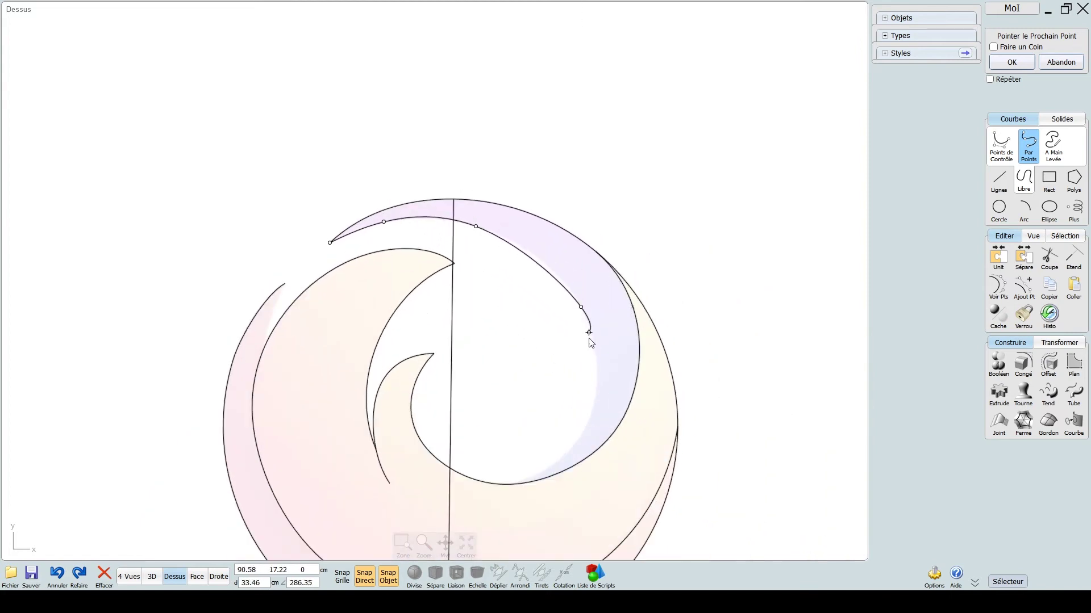
pyautogui.scroll(2, 582, 420)
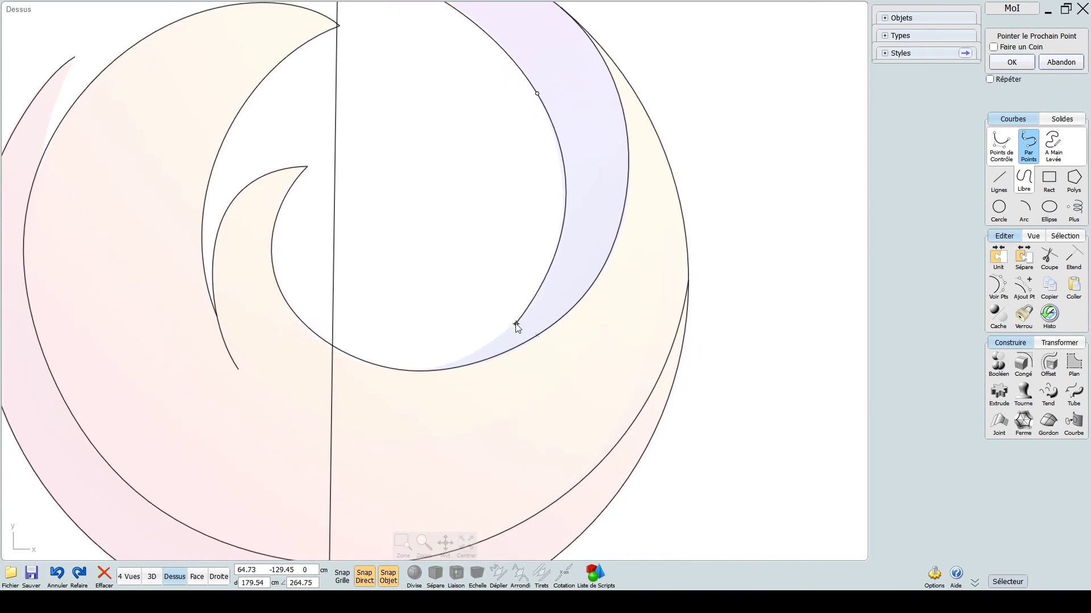
pyautogui.click(531, 307)
pyautogui.scroll(-2, 465, 363)
pyautogui.scroll(4, 449, 361)
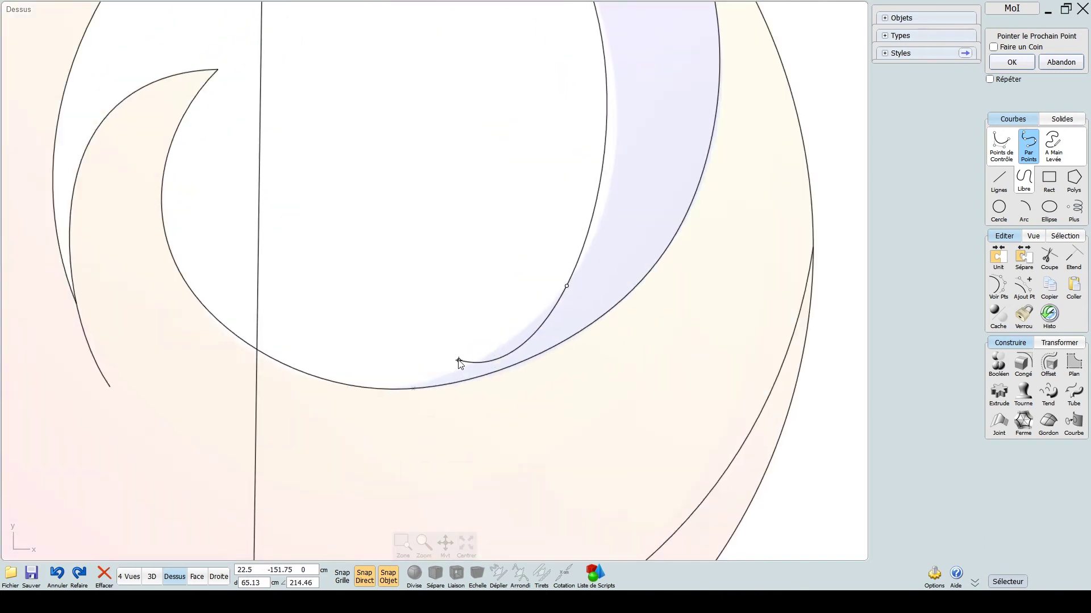
pyautogui.click(446, 376)
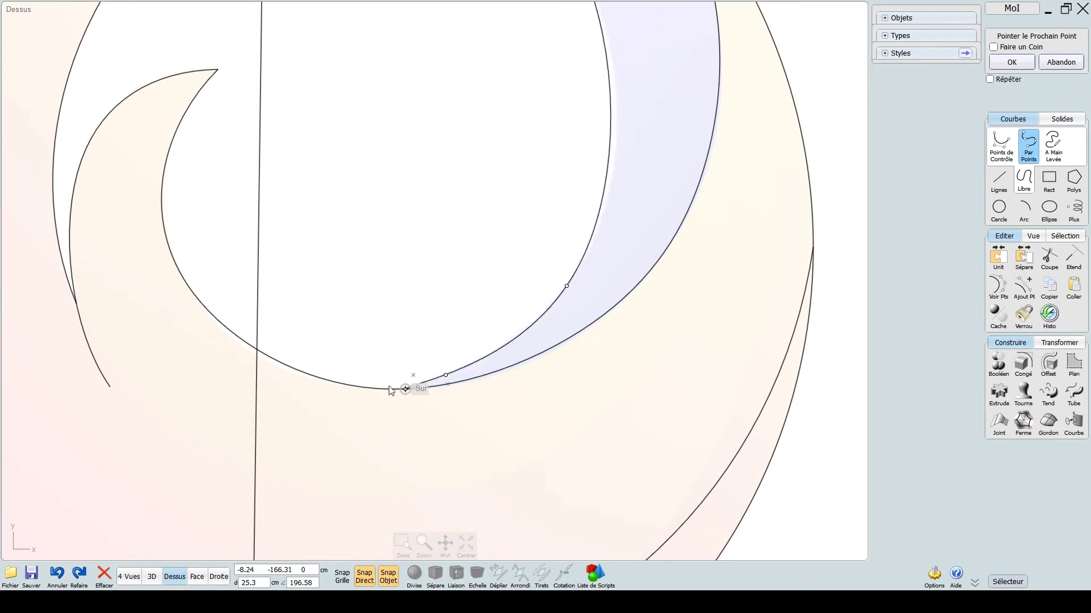
pyautogui.click(345, 401)
pyautogui.scroll(-3, 344, 401)
pyautogui.rightClick(591, 282)
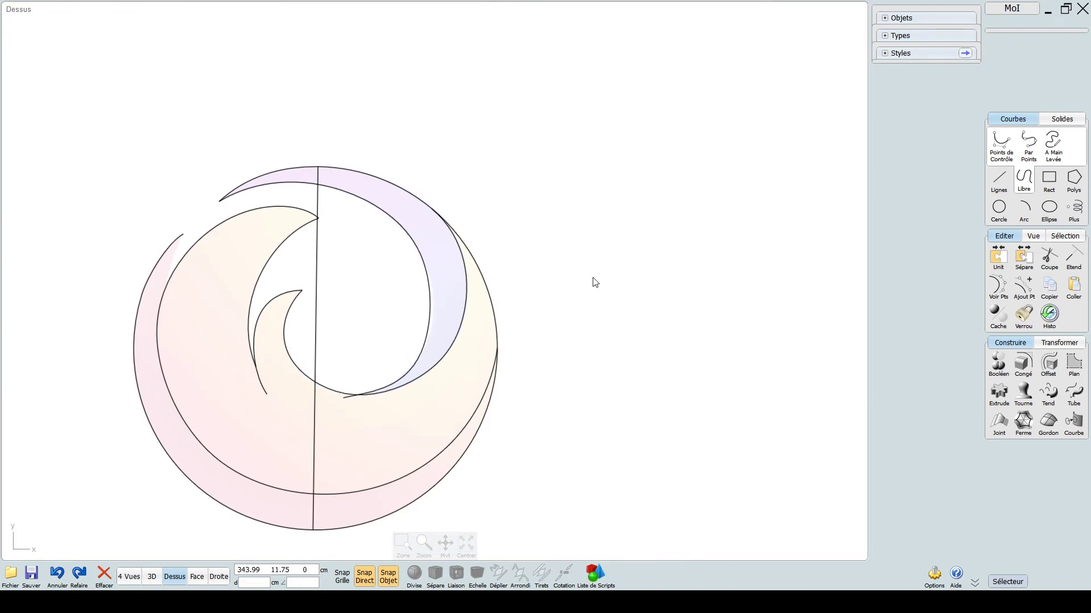
# - Show the purple-blue inner curve's control points and move its two right-hand points to fit the crescent's inner edge
pyautogui.click(998, 287)
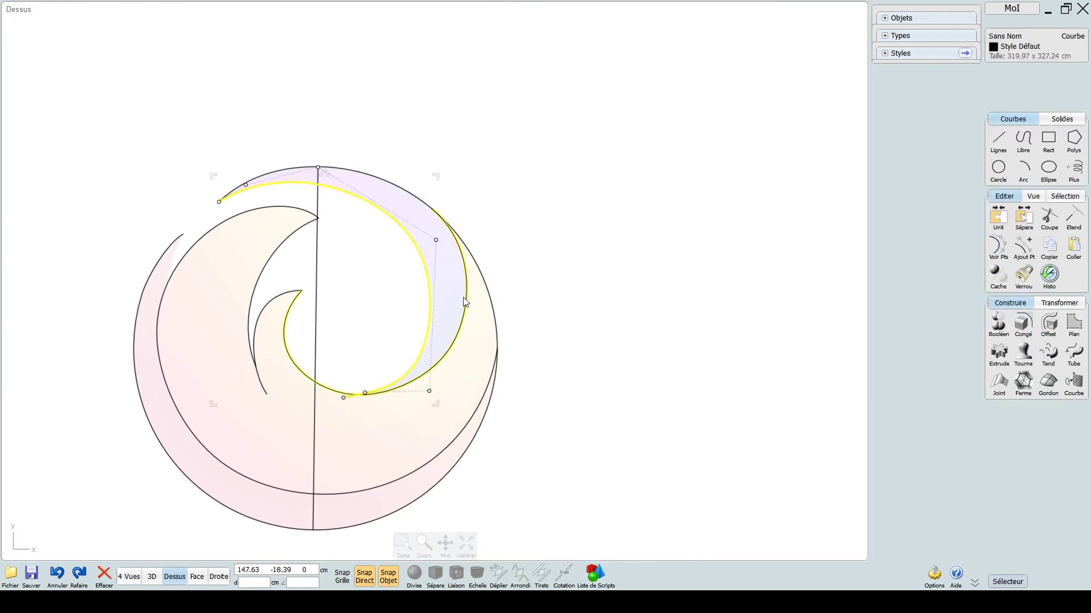
pyautogui.scroll(3, 423, 244)
pyautogui.moveTo(421, 208); pyautogui.dragTo(428, 214)
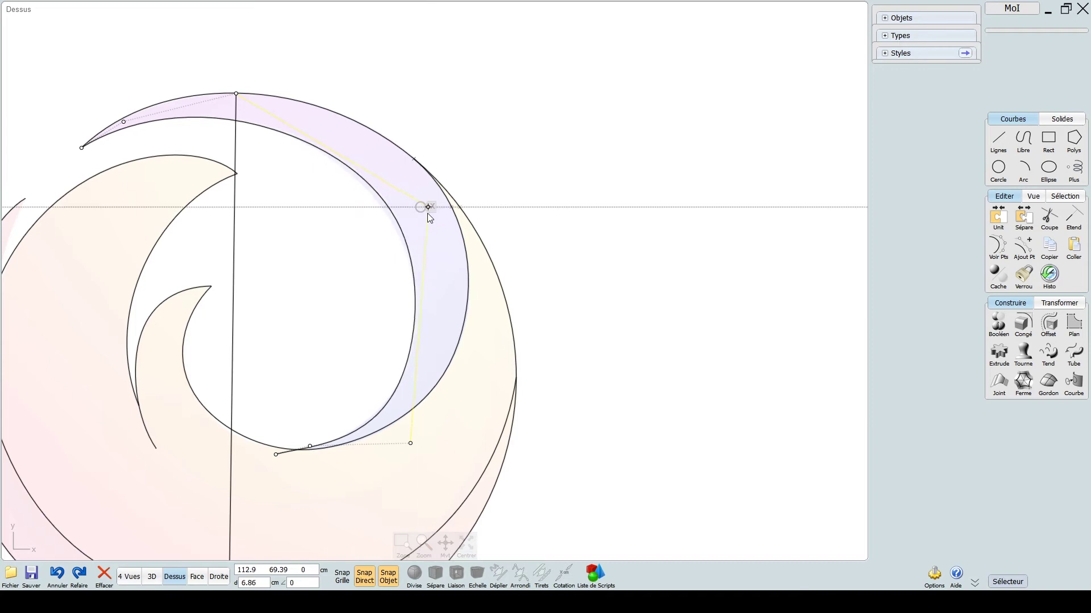
pyautogui.click(411, 444)
pyautogui.moveTo(410, 443); pyautogui.dragTo(421, 433)
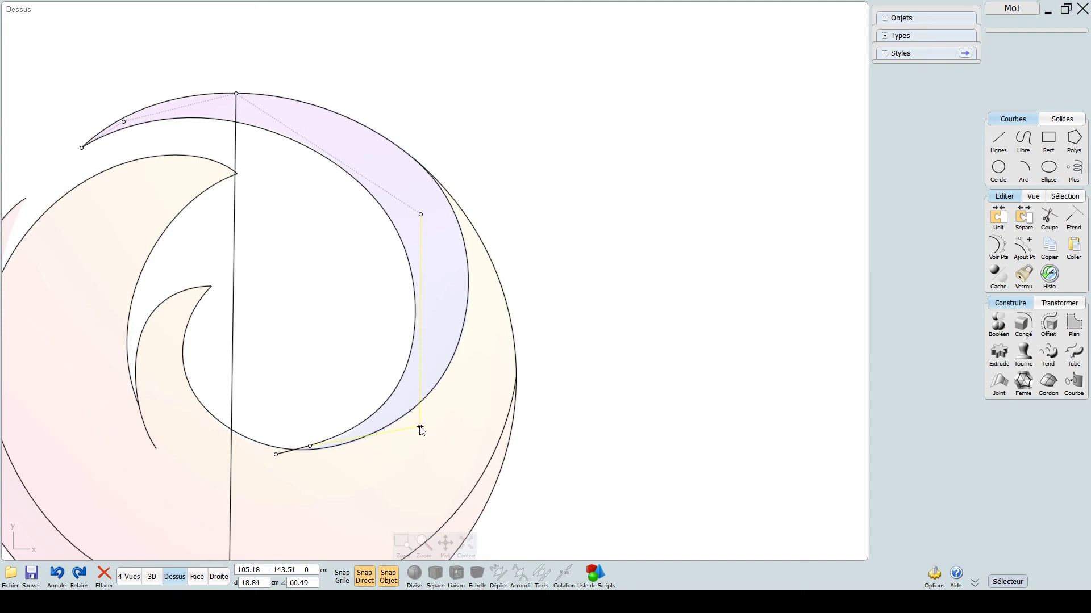
pyautogui.scroll(-5, 632, 360)
pyautogui.scroll(2, 648, 330)
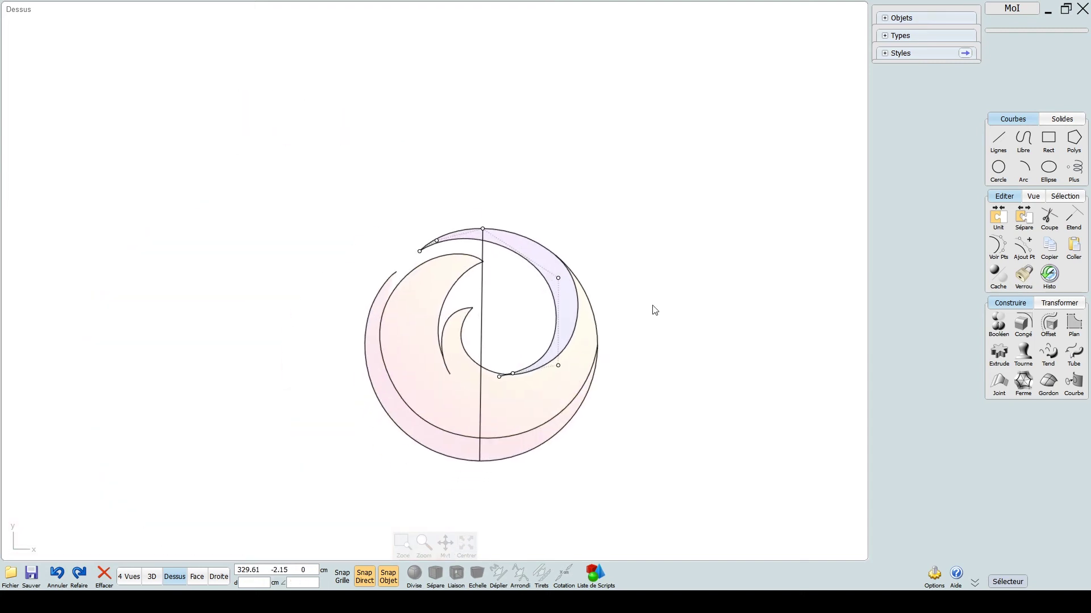
# - Draw a through-points curve from the pink crescent's upper tip down its short inner edge, ending just past the orange shape's outline
pyautogui.click(1001, 250)
pyautogui.scroll(3, 421, 356)
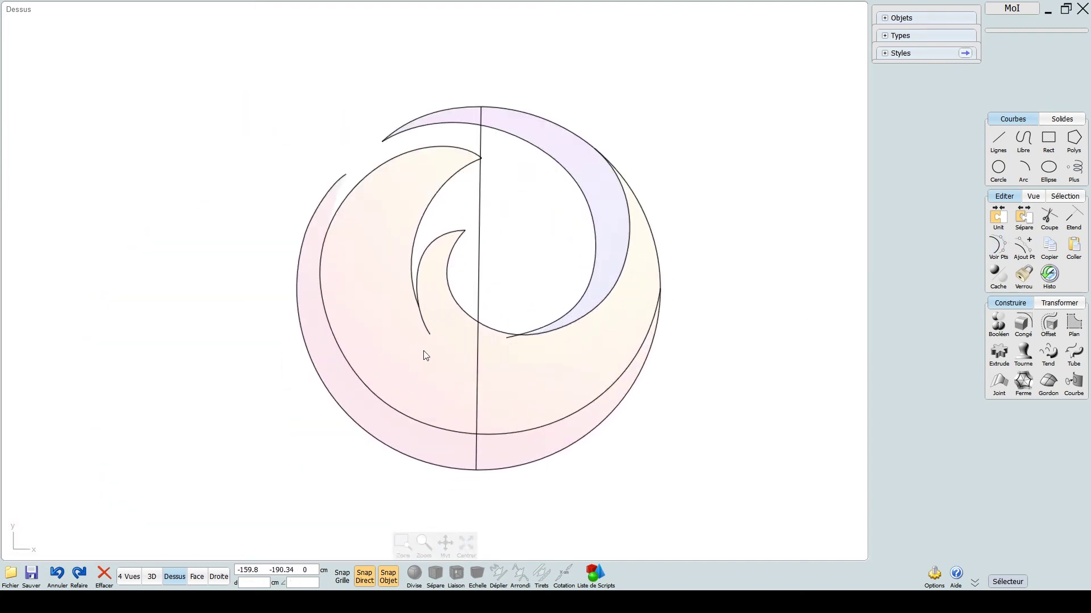
pyautogui.scroll(4, 447, 381)
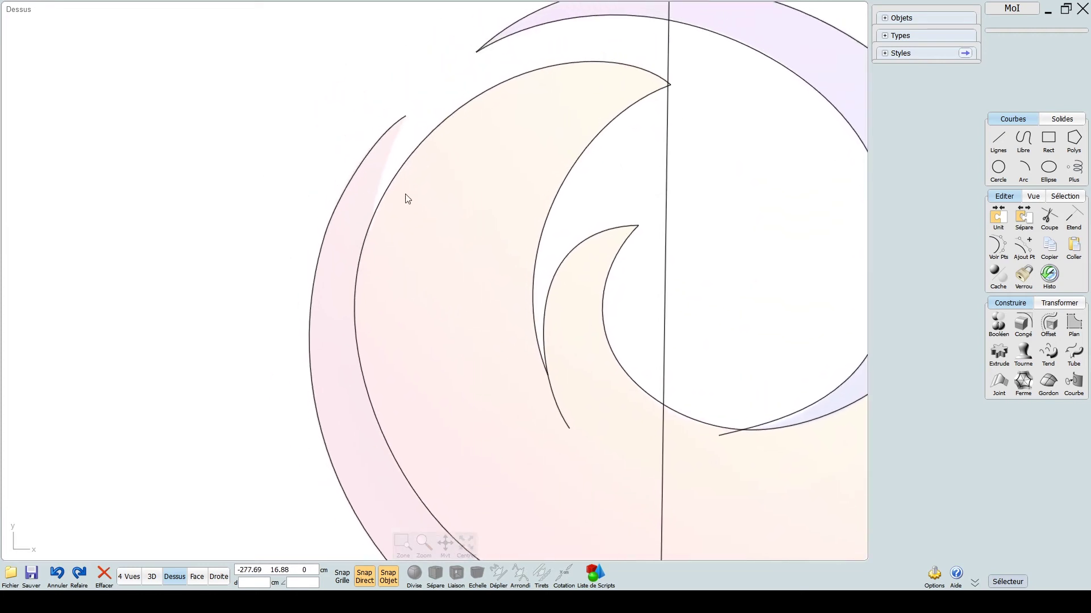
pyautogui.click(1023, 145)
pyautogui.click(404, 116)
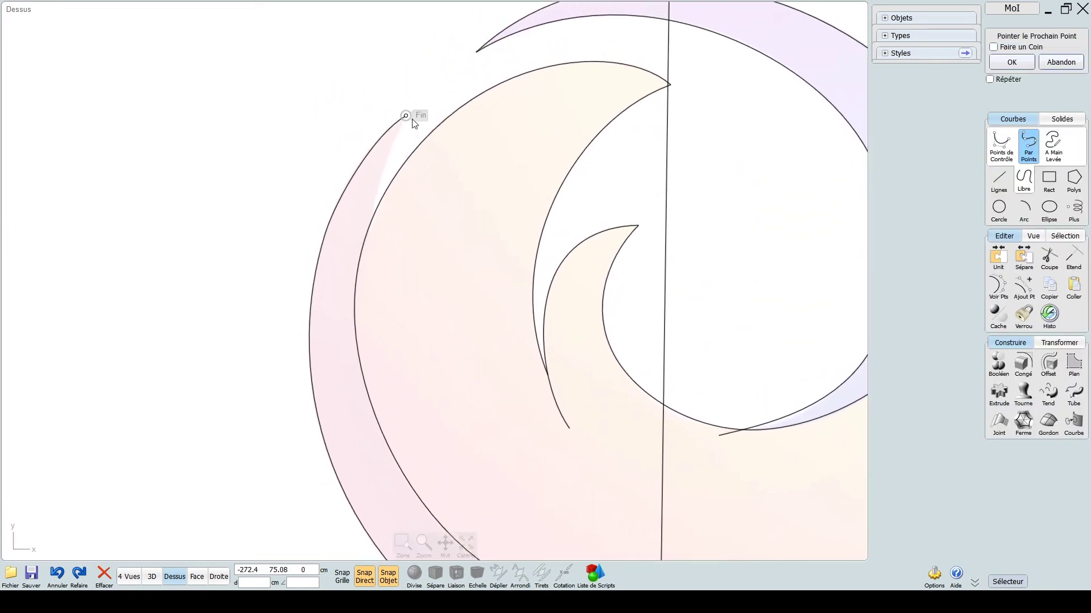
pyautogui.scroll(2, 400, 122)
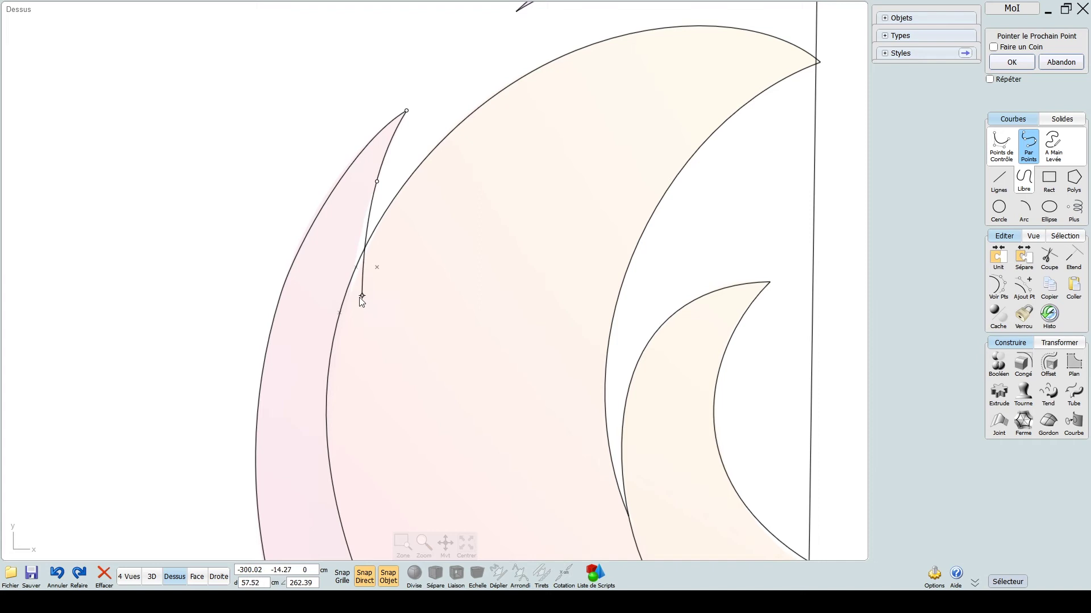
pyautogui.scroll(2, 341, 325)
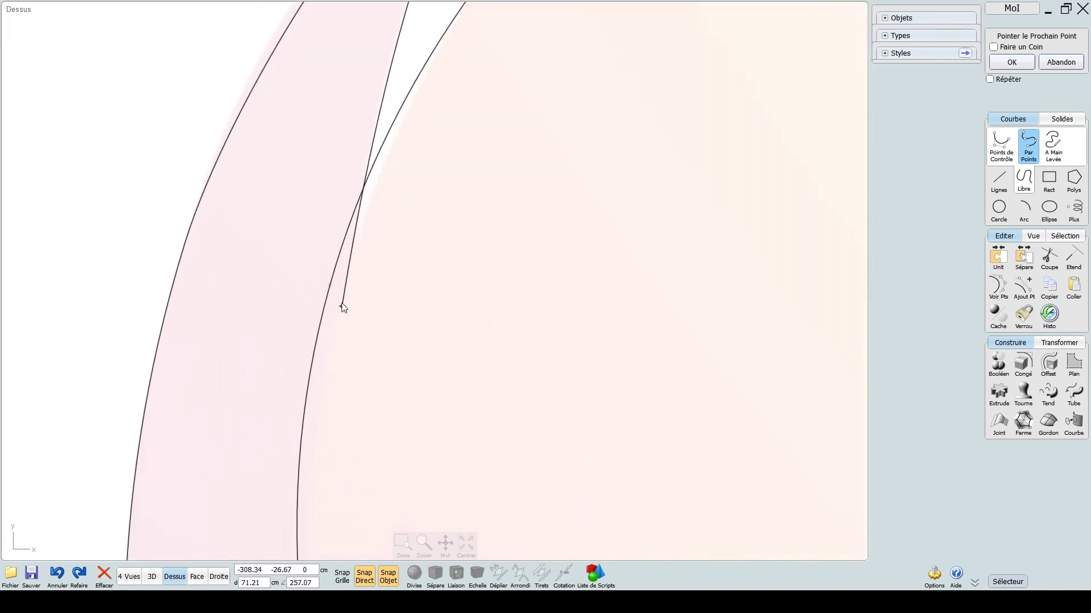
pyautogui.click(370, 147)
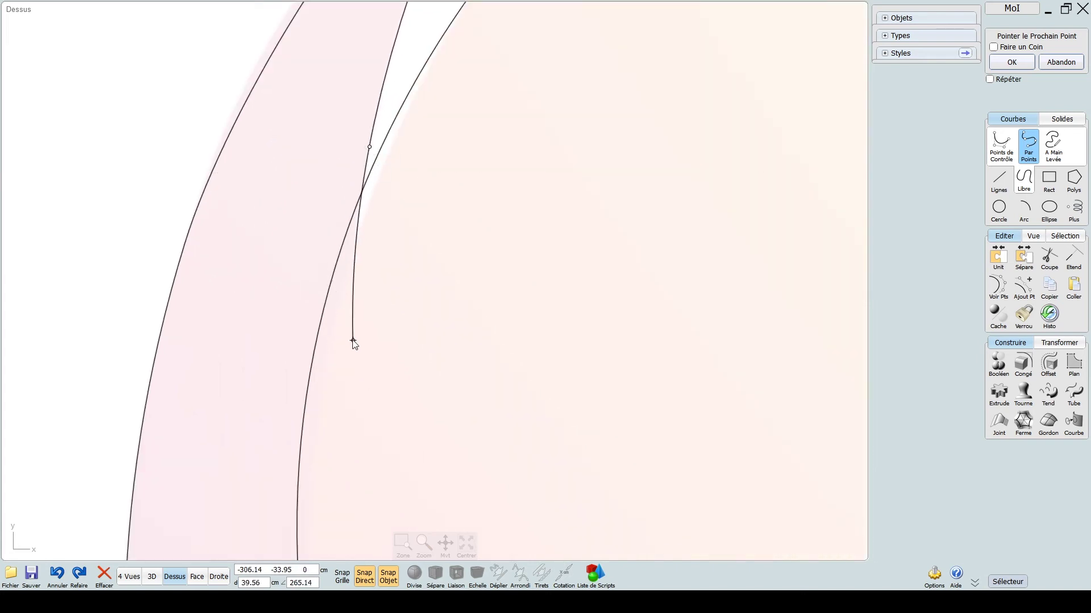
pyautogui.click(354, 343)
pyautogui.scroll(-4, 353, 343)
pyautogui.rightClick(353, 222)
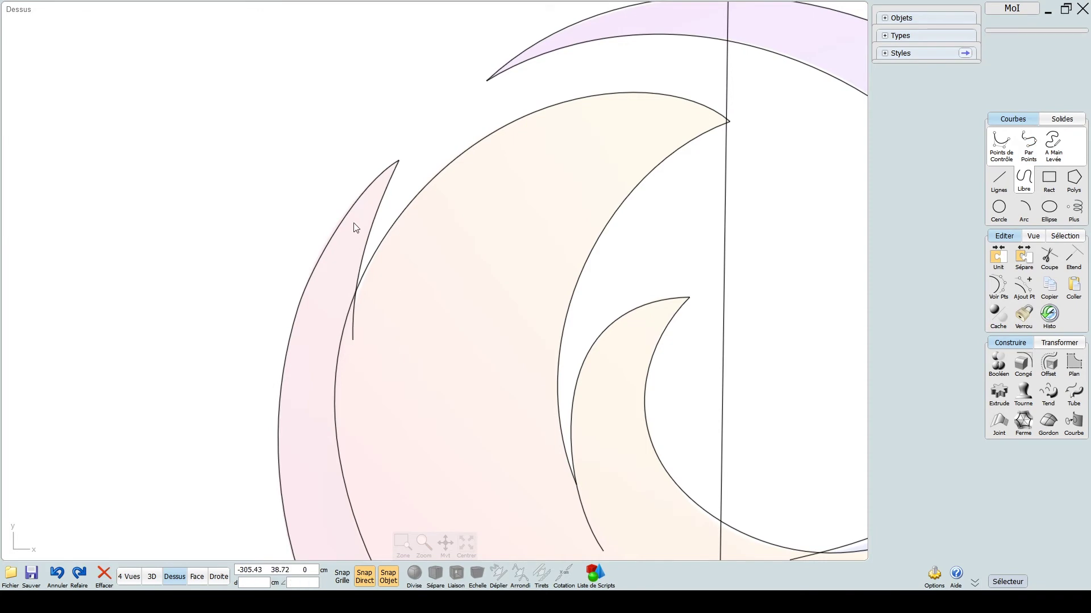
# - Show the control points of the orange shape's outer curve, shift its left and upper points slightly to fit the image, and hide the points
pyautogui.click(379, 259)
pyautogui.click(998, 286)
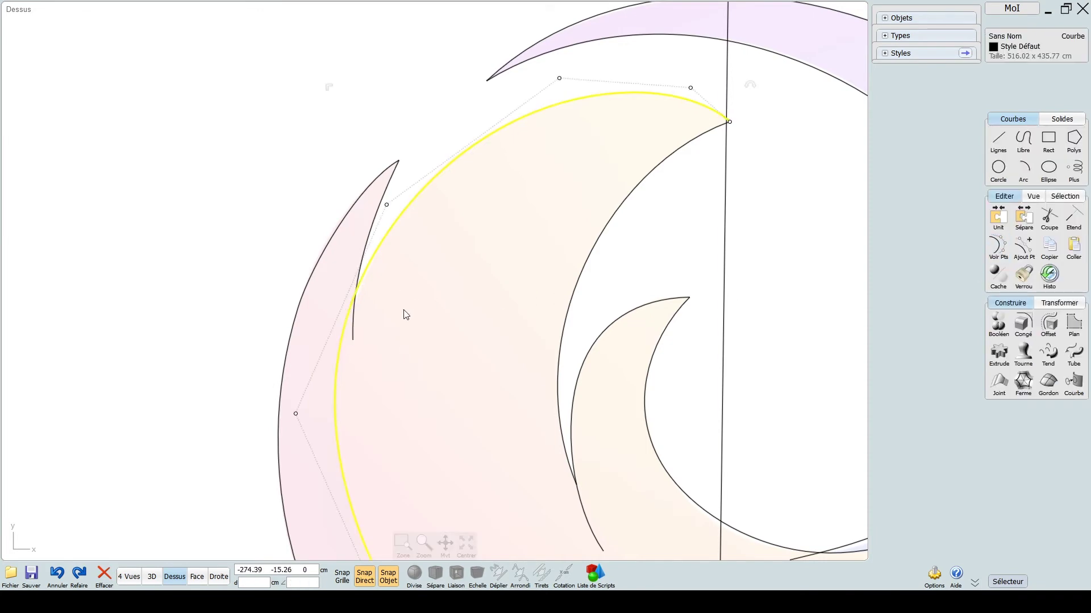
pyautogui.scroll(3, 404, 310)
pyautogui.click(233, 478)
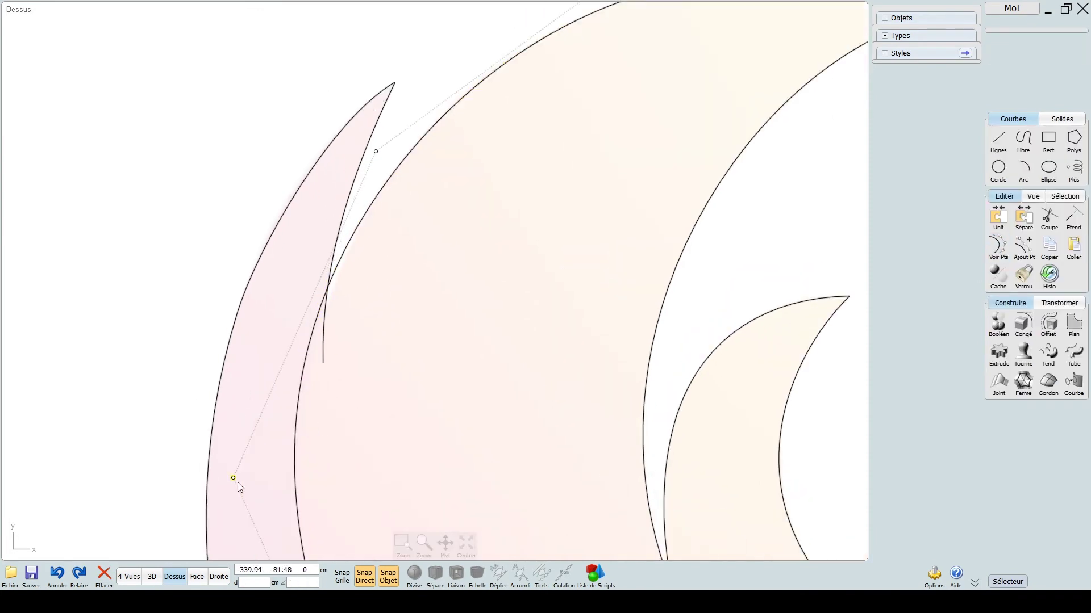
pyautogui.moveTo(233, 479); pyautogui.dragTo(243, 479)
pyautogui.scroll(-2, 340, 312)
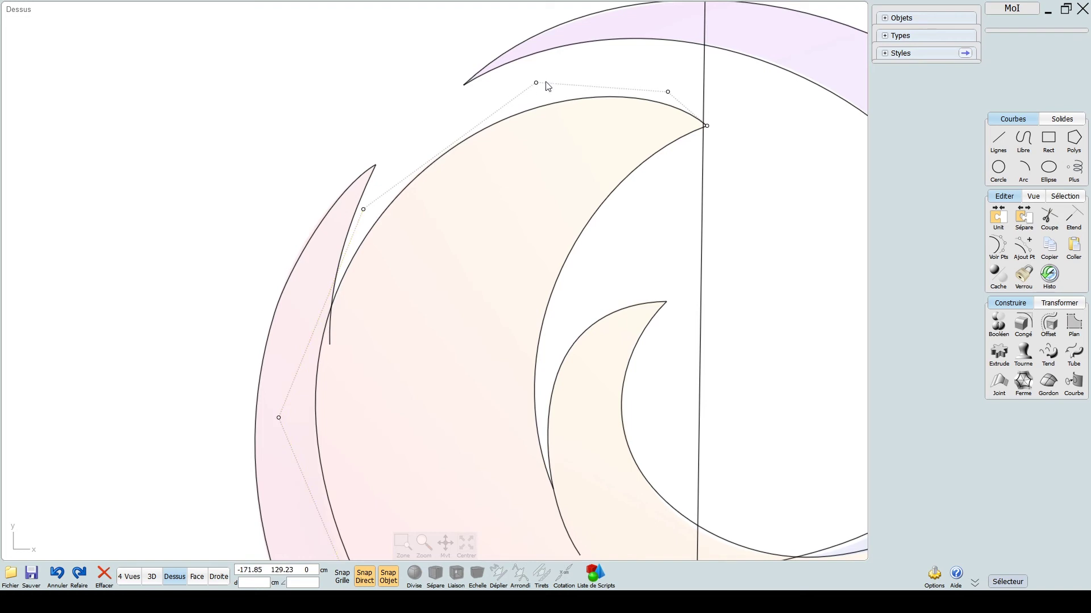
pyautogui.moveTo(537, 83); pyautogui.dragTo(533, 80)
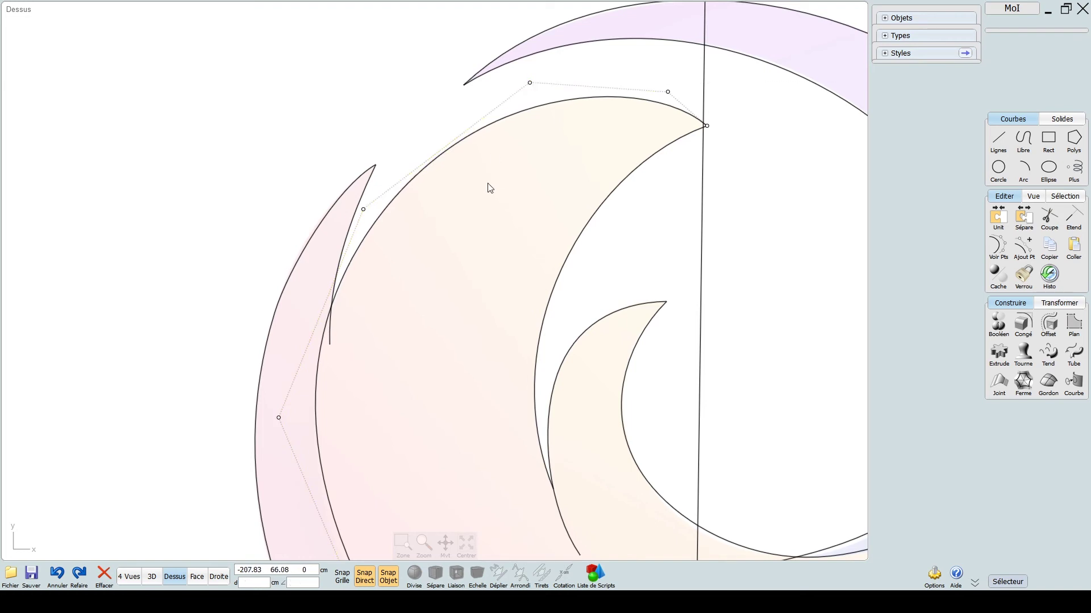
pyautogui.scroll(-5, 486, 182)
pyautogui.scroll(2, 755, 212)
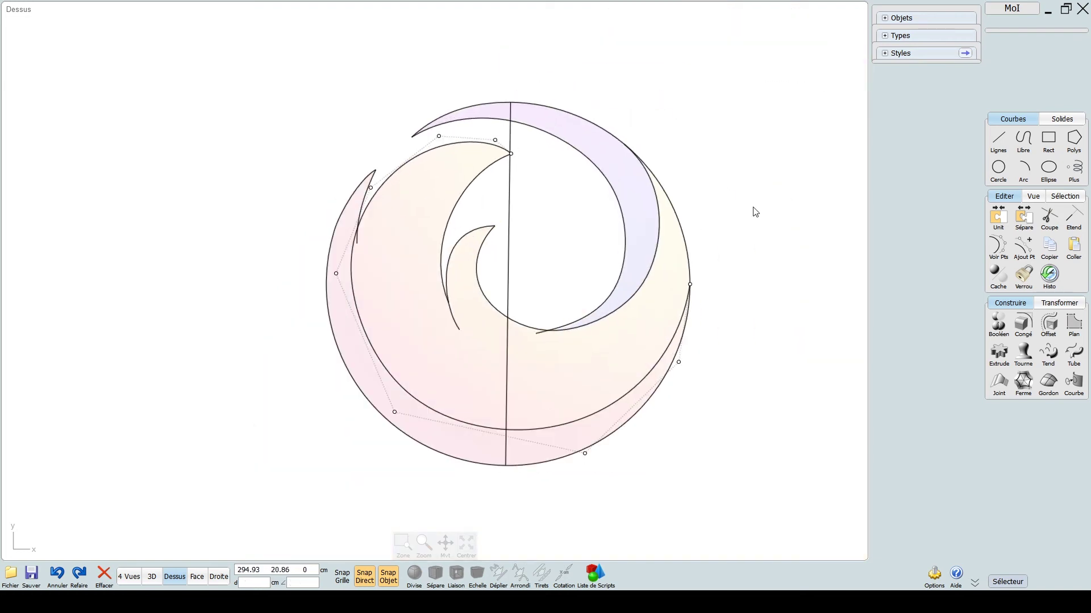
pyautogui.click(998, 248)
# - Delete the vertical construction line running through the middle of the logo
pyautogui.scroll(-1, 777, 302)
pyautogui.moveTo(777, 301); pyautogui.dragTo(653, 294, button='right')
pyautogui.scroll(2, 596, 326)
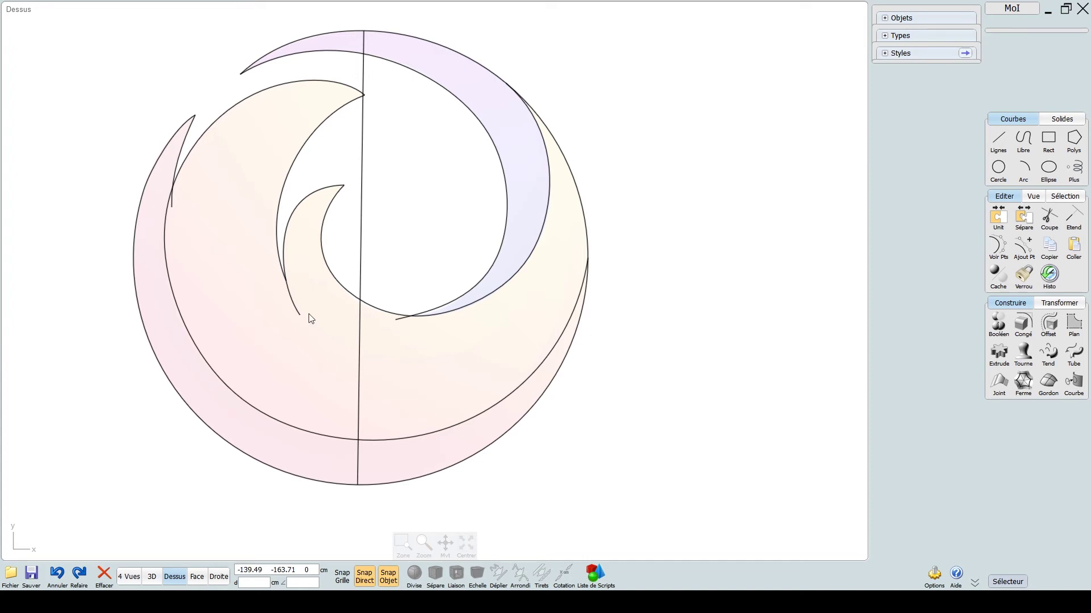
pyautogui.moveTo(686, 404); pyautogui.dragTo(95, 64)
pyautogui.click(618, 160)
pyautogui.click(360, 207)
pyautogui.press('Delete')
# - Trim all nine logo curves against each other at their intersections, keeping the resulting pieces
pyautogui.scroll(-3, 400, 212)
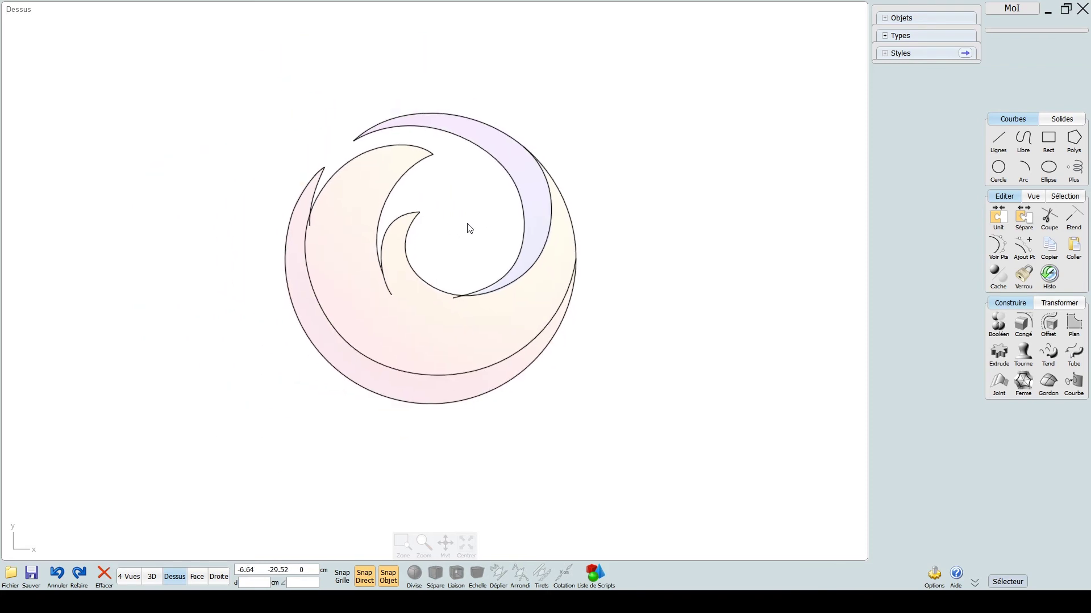
pyautogui.moveTo(697, 382); pyautogui.dragTo(312, 134)
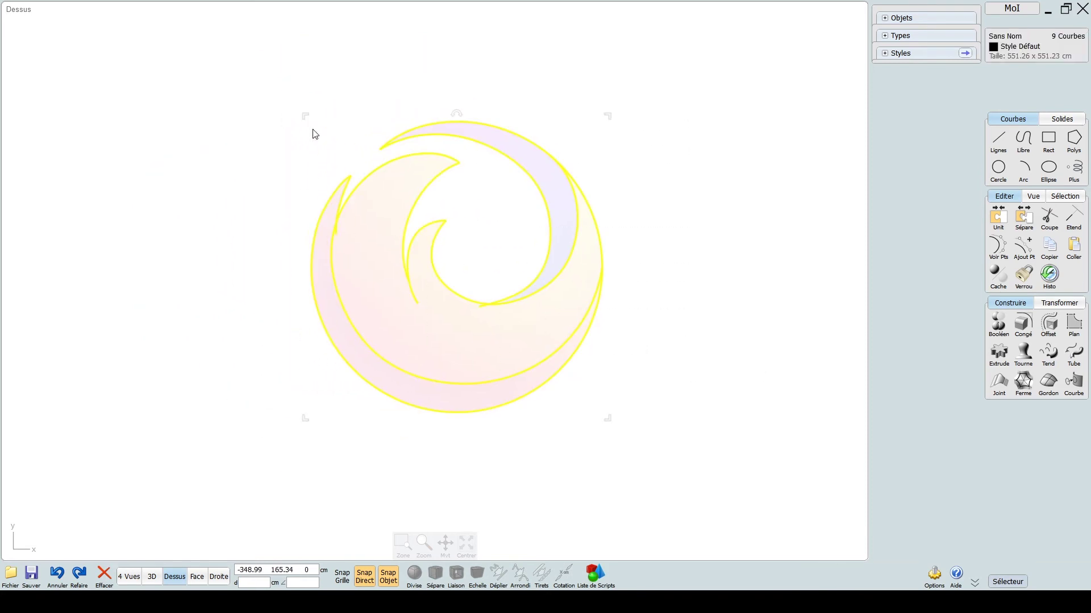
pyautogui.click(1050, 218)
pyautogui.click(1012, 119)
pyautogui.click(1013, 80)
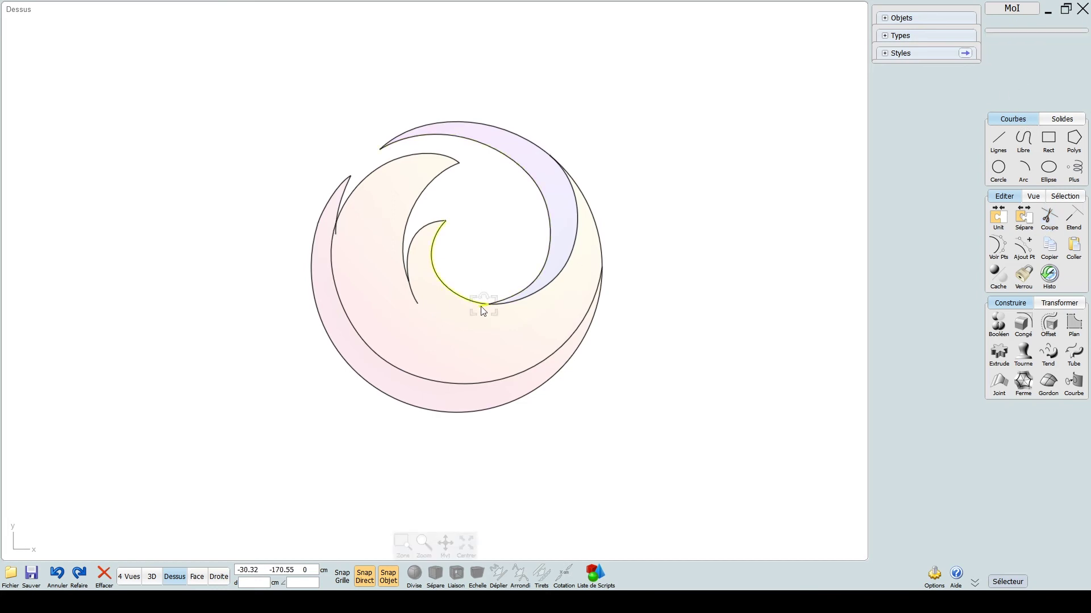
# - Delete the three overhanging curve ends below the white disc, under the narrow inner notch and inside the pink crescent's inner edge
pyautogui.press('Delete')
pyautogui.scroll(1, 396, 301)
pyautogui.click(421, 305)
pyautogui.press('Delete')
pyautogui.click(322, 216)
pyautogui.press('Delete')
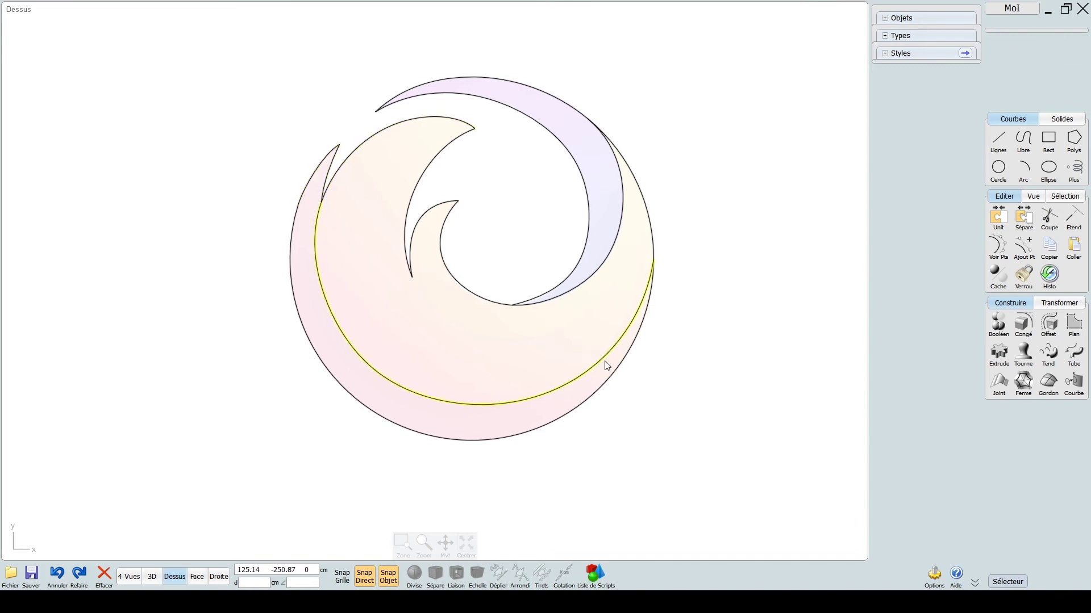
# - Duplicate in place the pink crescent's inner curve and the purple-blue crescent's outer curve by copying and pasting them
pyautogui.click(577, 374)
pyautogui.click(597, 271)
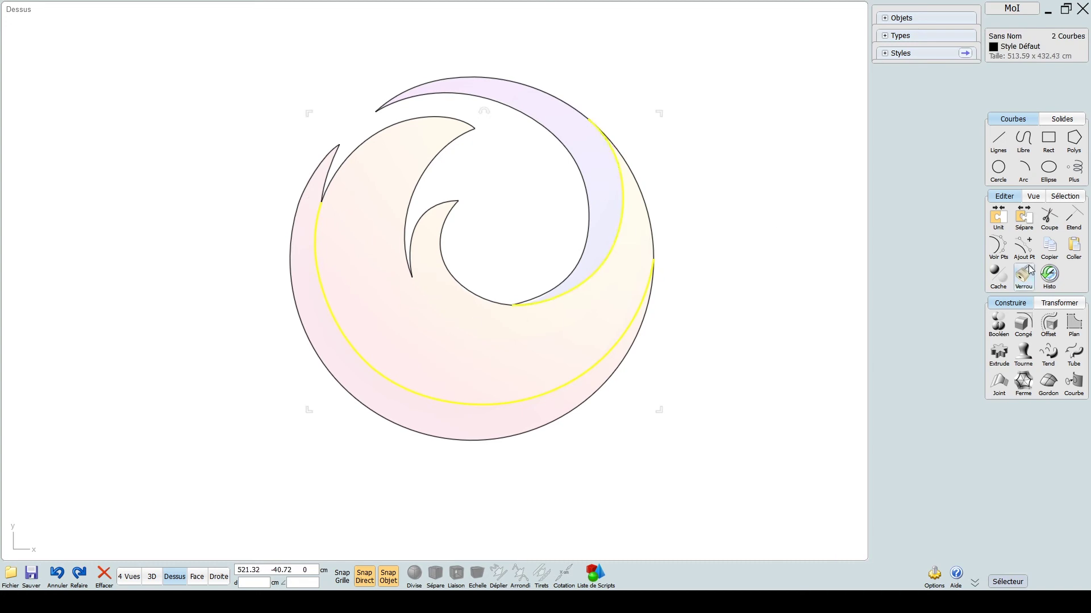
pyautogui.click(1058, 303)
pyautogui.click(1006, 303)
pyautogui.click(1079, 248)
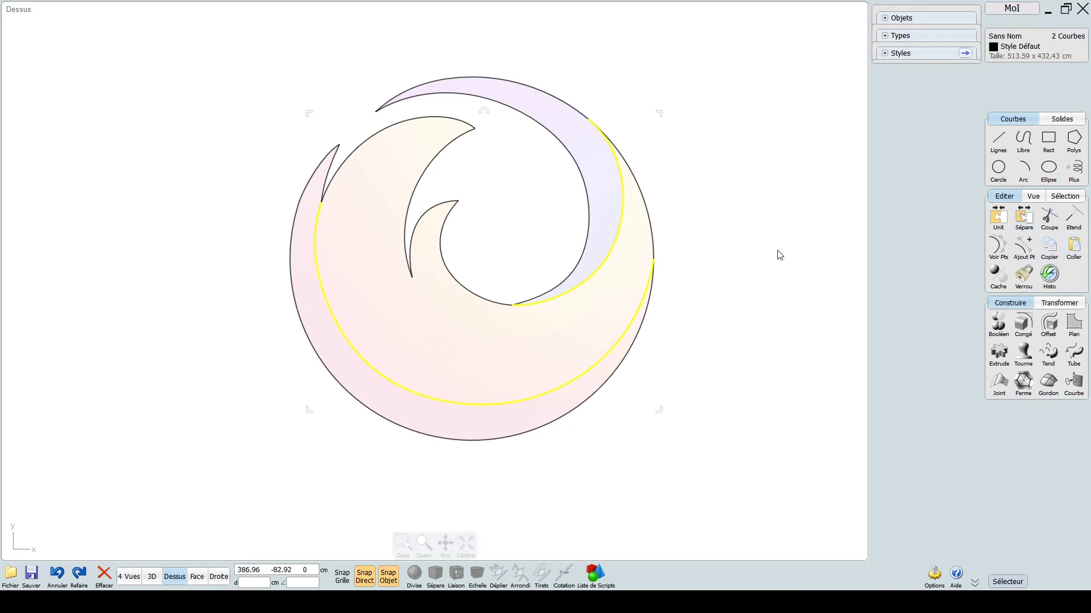
# - Join the curves bounding the pink crescent into one closed outline and hide it
pyautogui.click(631, 363)
pyautogui.click(618, 356)
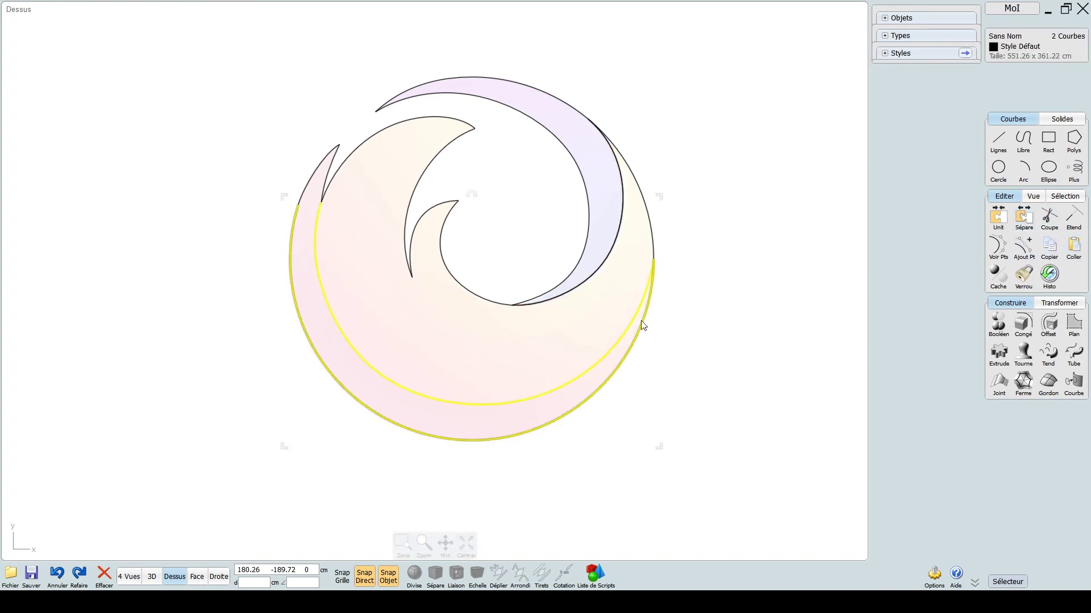
pyautogui.click(319, 175)
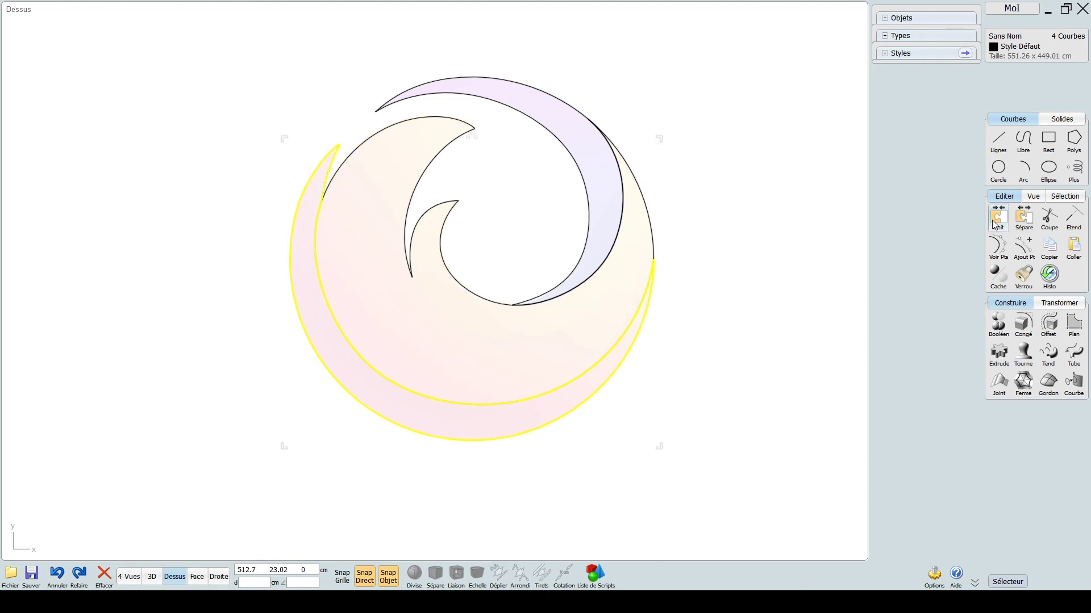
pyautogui.click(997, 281)
# - Select the seven curves bounding the orange shape, join them into one closed outline and hide it
pyautogui.click(470, 406)
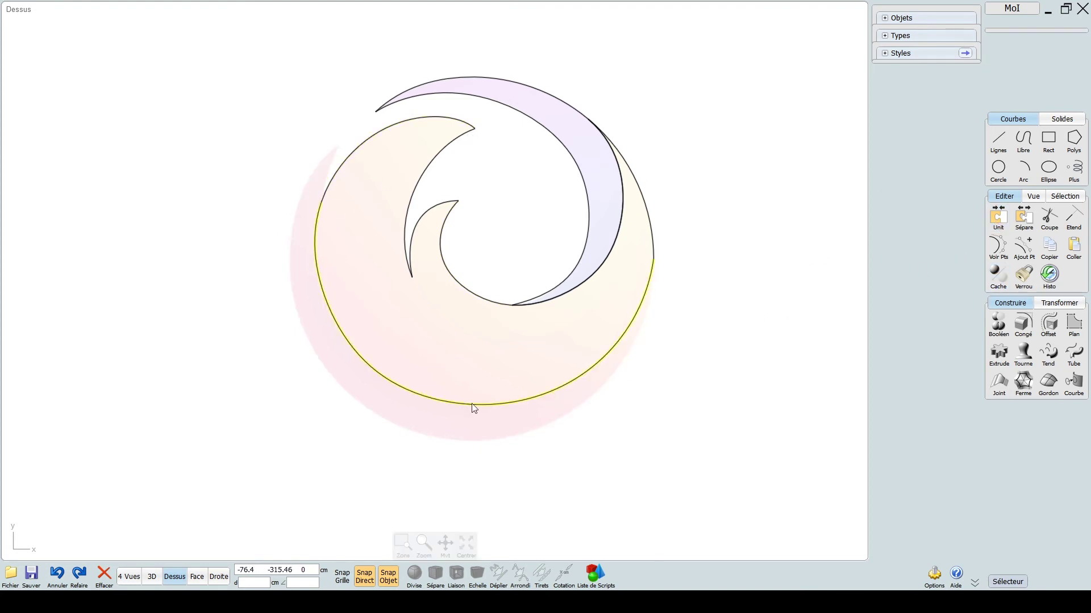
pyautogui.click(349, 159)
pyautogui.click(450, 168)
pyautogui.click(452, 220)
pyautogui.click(454, 227)
pyautogui.click(442, 242)
pyautogui.click(440, 203)
pyautogui.click(450, 145)
pyautogui.click(447, 118)
pyautogui.click(456, 404)
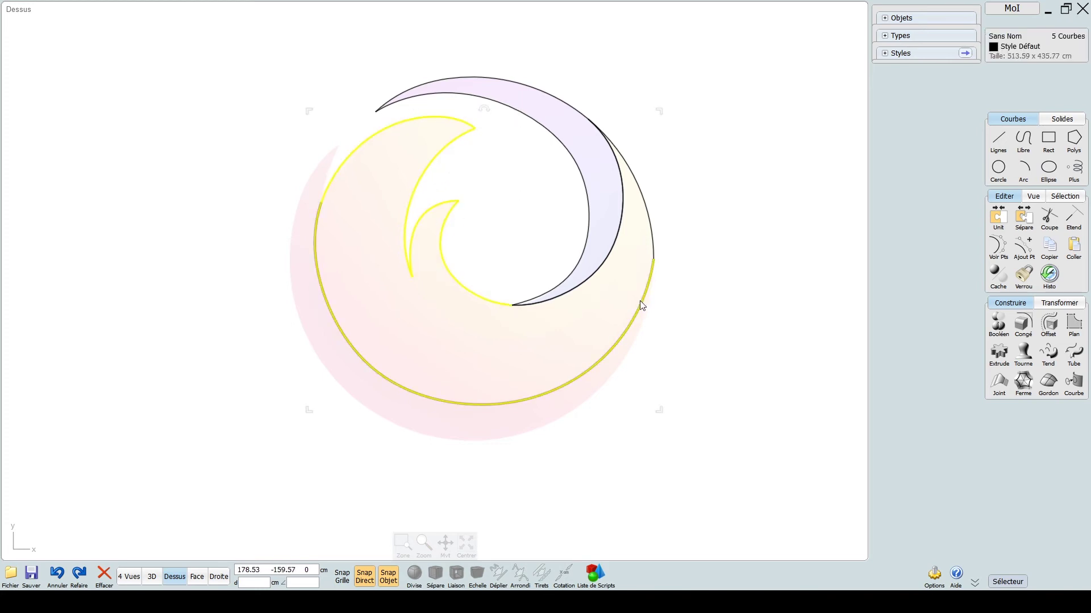
pyautogui.click(651, 245)
pyautogui.click(623, 203)
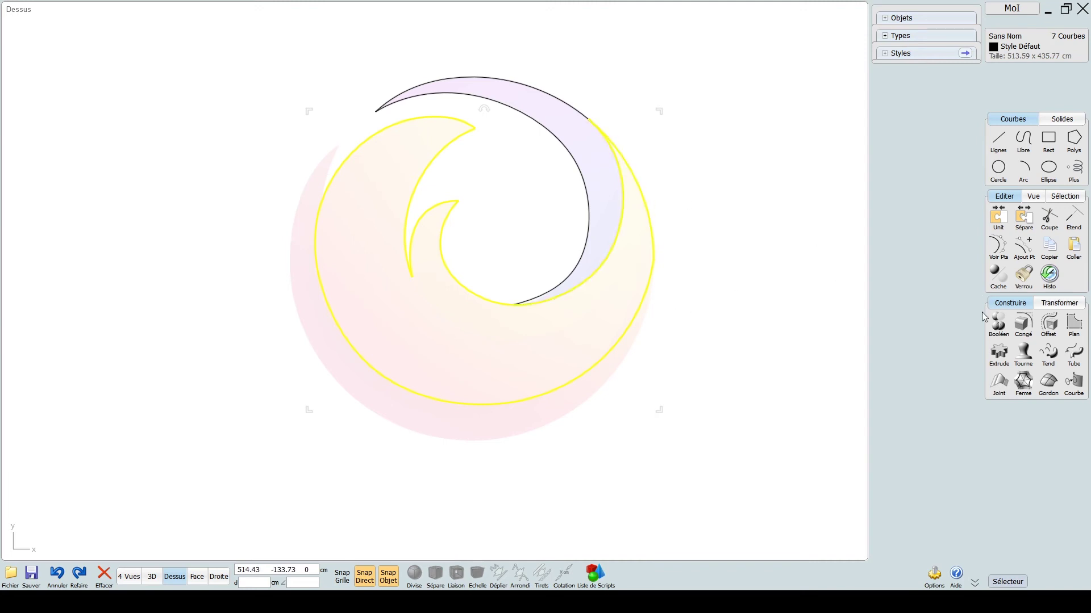
pyautogui.click(998, 217)
pyautogui.click(996, 283)
# - Join the curves bounding the purple-blue crescent into one closed outline and hide it
pyautogui.click(607, 259)
pyautogui.click(589, 247)
pyautogui.click(580, 112)
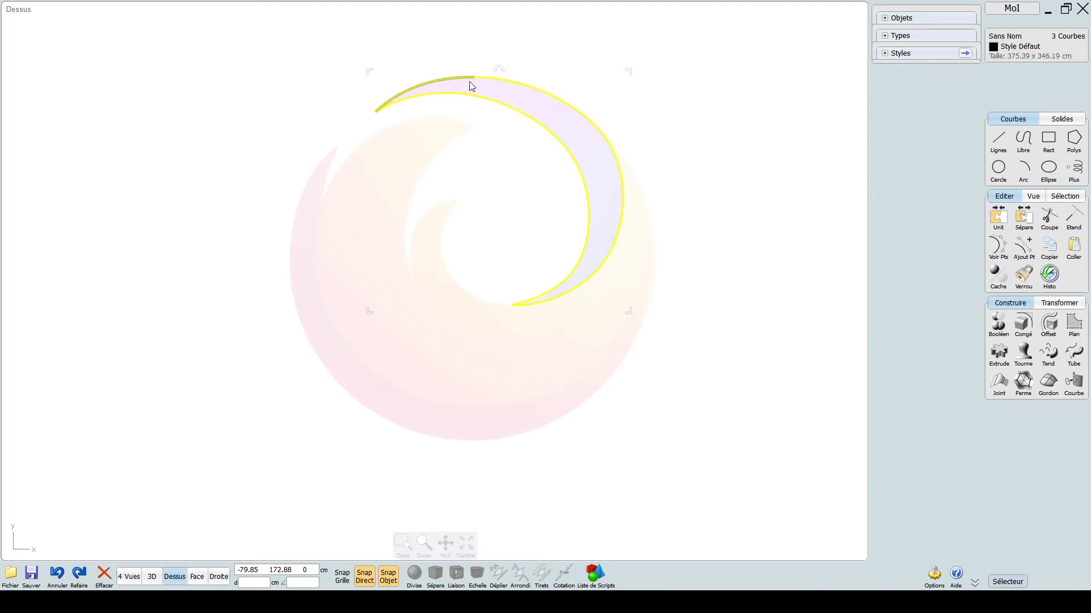
pyautogui.click(428, 82)
pyautogui.click(996, 277)
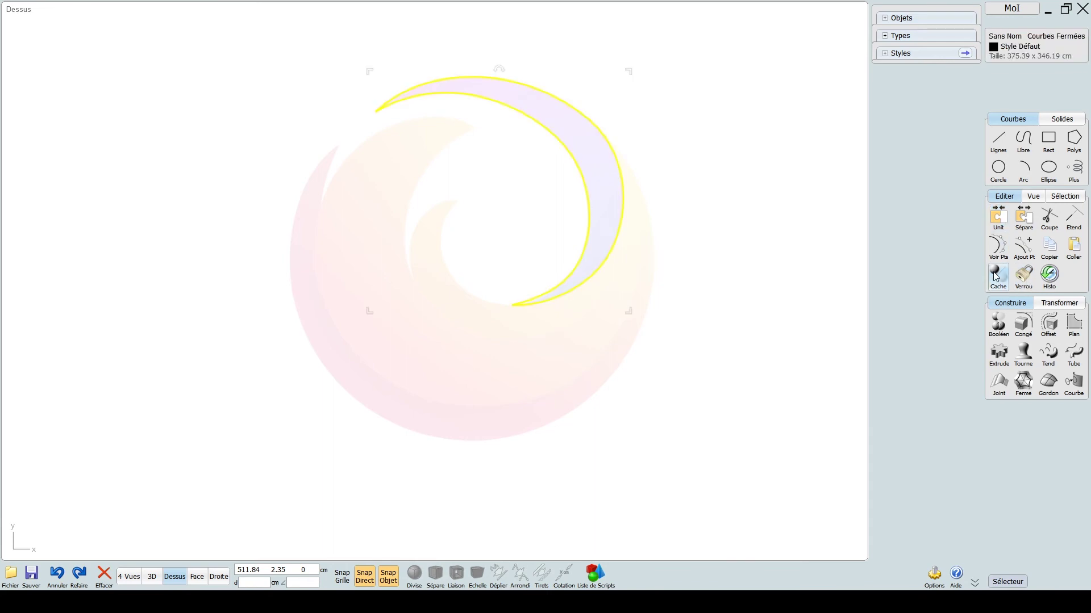
# - Show all the hidden closed outlines again
pyautogui.scroll(-2, 656, 421)
pyautogui.moveTo(662, 419); pyautogui.dragTo(558, 375, button='right')
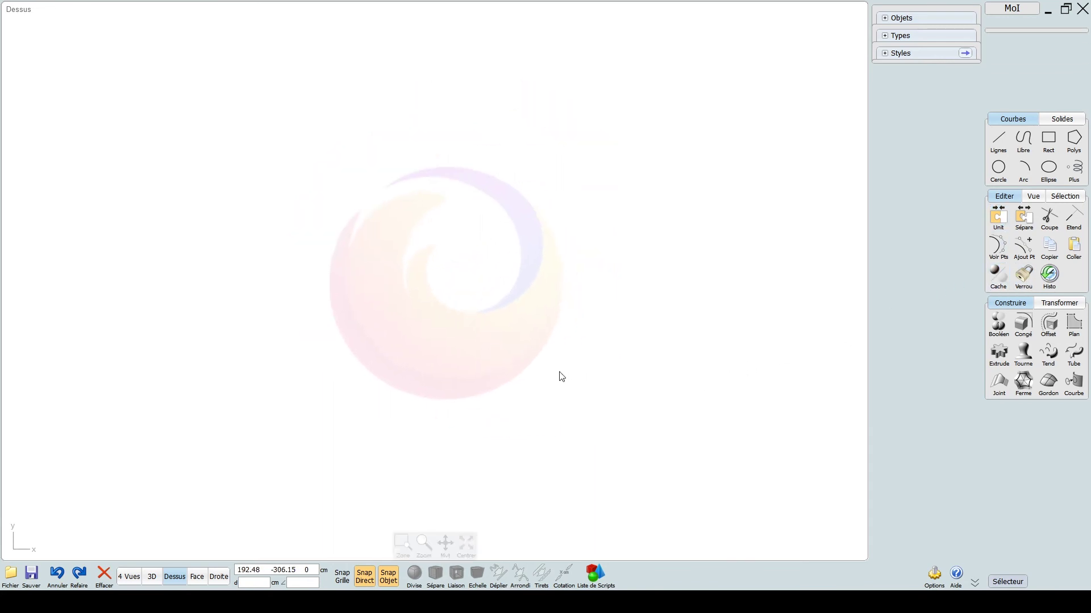
pyautogui.click(999, 282)
pyautogui.scroll(2, 682, 295)
pyautogui.moveTo(672, 307); pyautogui.dragTo(806, 310, button='right')
pyautogui.click(779, 297)
# - Hide the background image so that only the traced outlines are displayed
pyautogui.click(1033, 196)
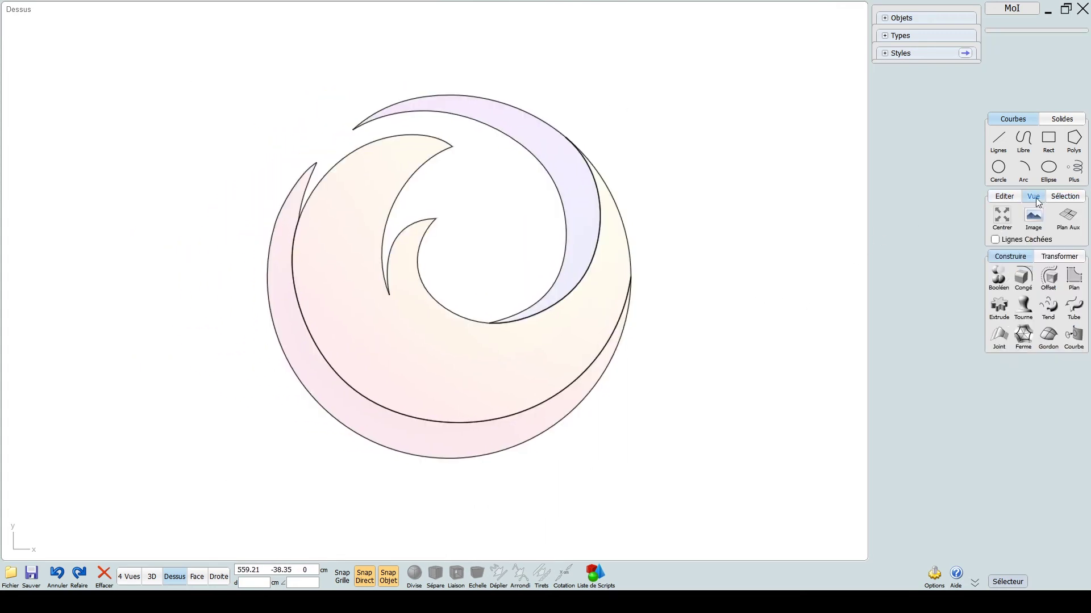
pyautogui.click(1033, 217)
pyautogui.click(1047, 100)
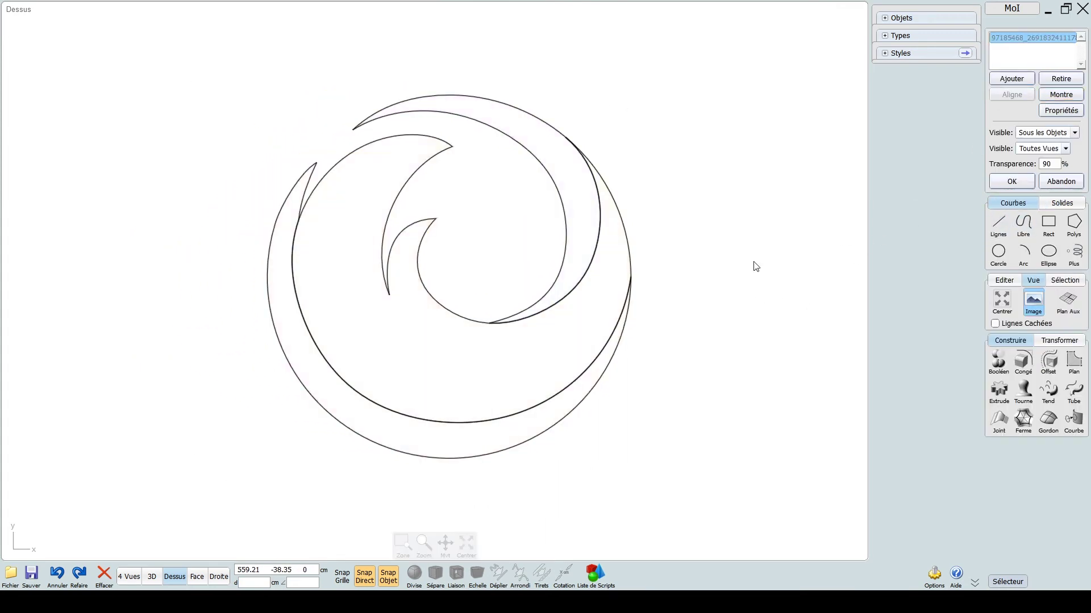
pyautogui.scroll(-2, 664, 282)
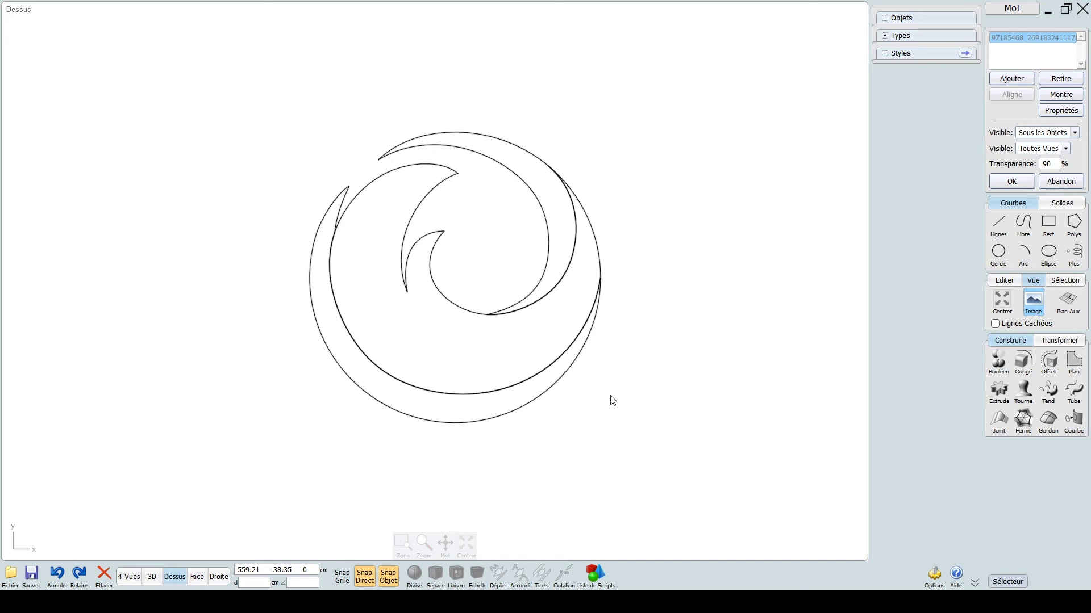
pyautogui.click(1001, 180)
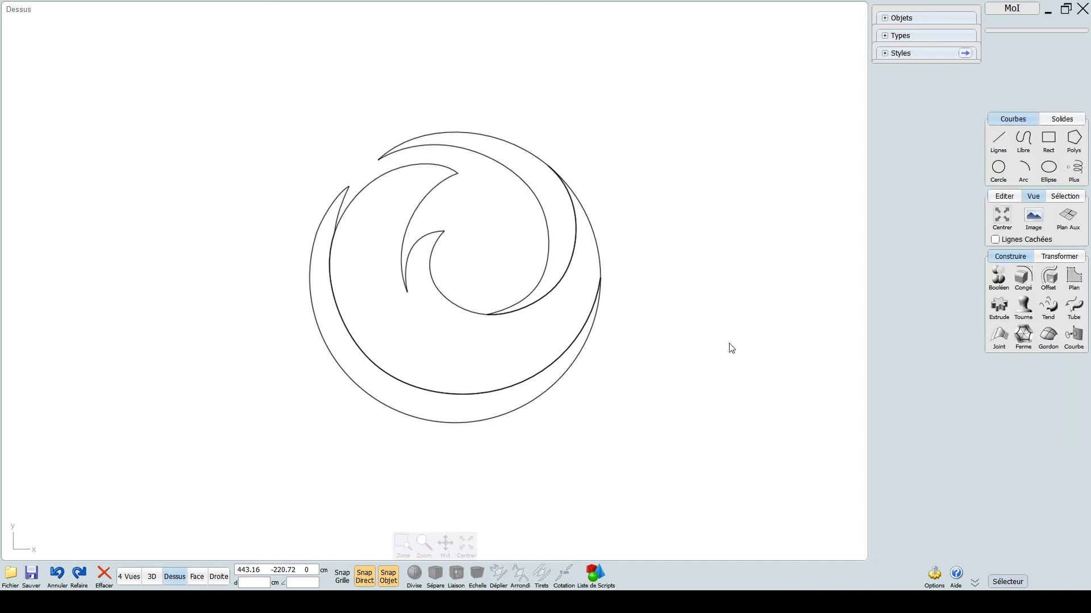
# - Select the three closed outlines and show the background image again with its transparency set to 50%
pyautogui.moveTo(671, 463)
pyautogui.mouseDown()
pyautogui.moveTo(402, 312)
pyautogui.moveTo(244, 97)
pyautogui.mouseUp()
pyautogui.scroll(4, 306, 414)
pyautogui.moveTo(352, 395); pyautogui.dragTo(321, 360, button='right')
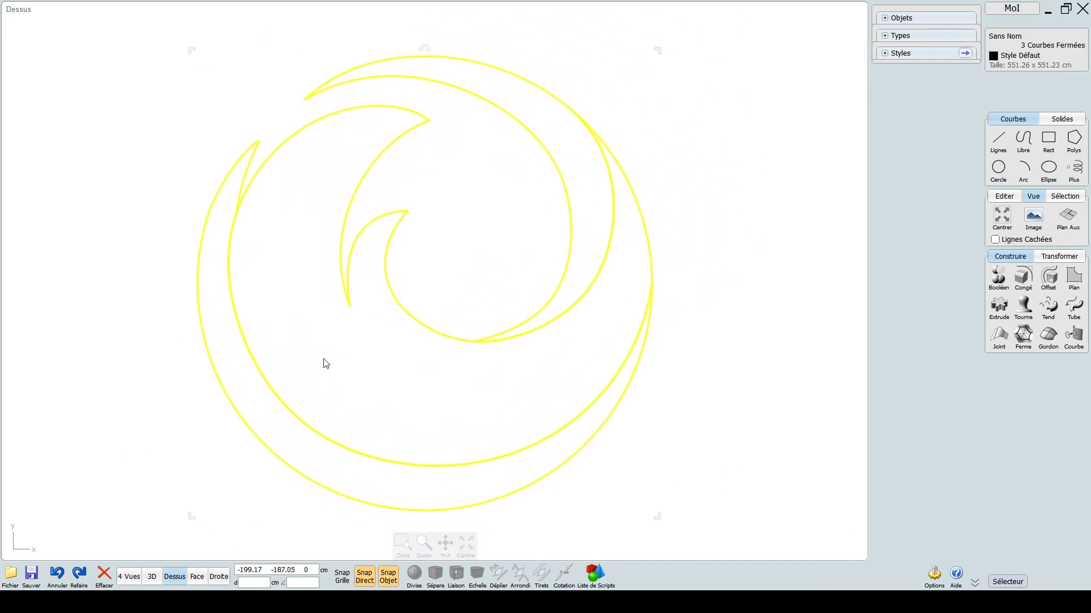
pyautogui.click(1037, 215)
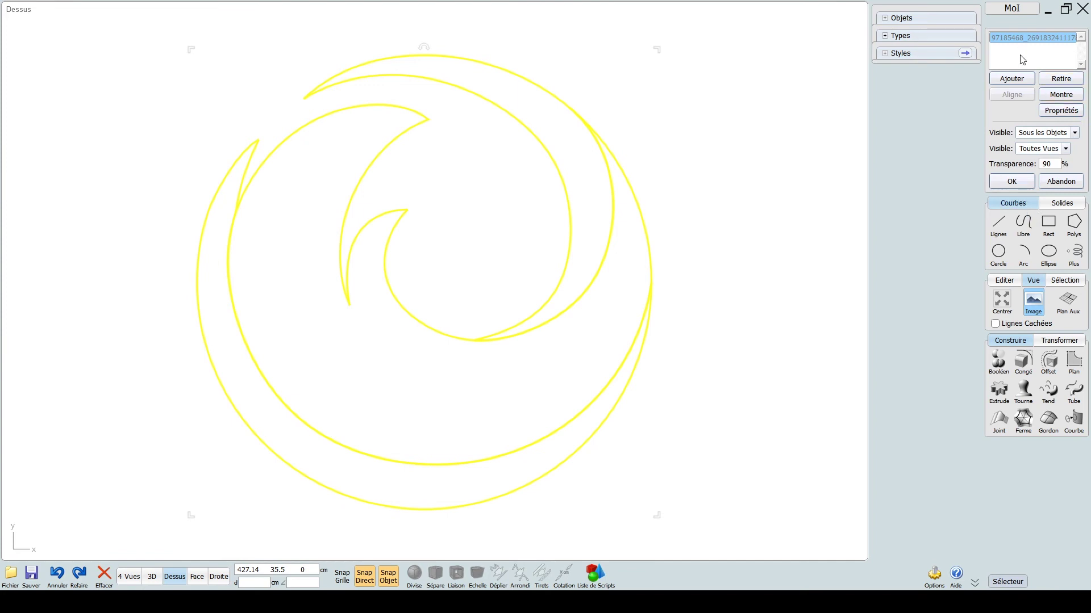
pyautogui.click(1060, 95)
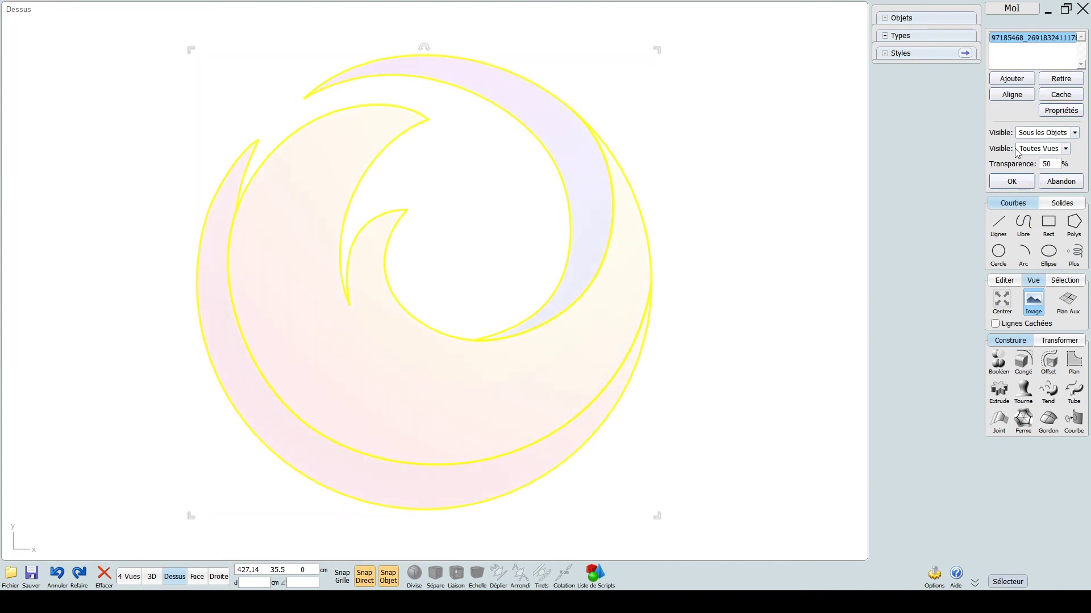
pyautogui.click(1011, 181)
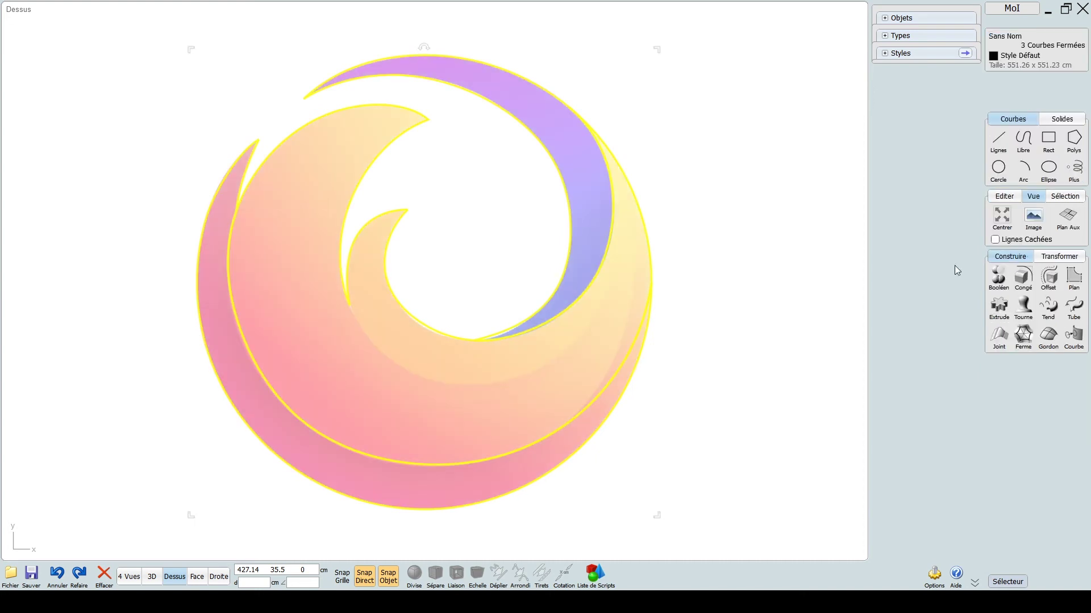
# - Draw a through-points curve along the inner orange swirl's lower edge, ending just past the outer edge beside the purple crescent
pyautogui.click(1023, 138)
pyautogui.click(1029, 144)
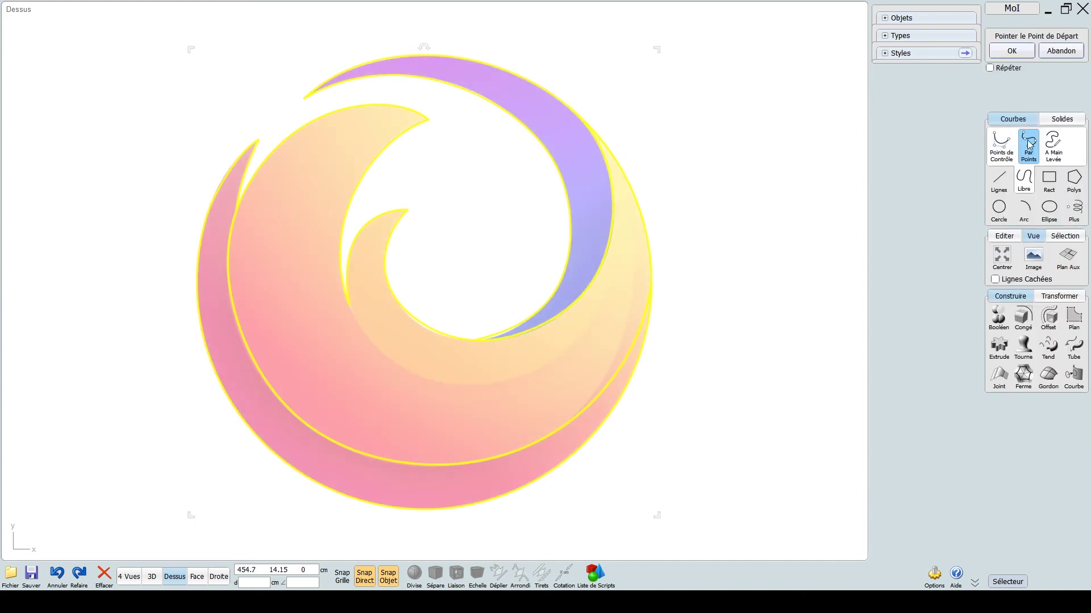
pyautogui.scroll(2, 254, 362)
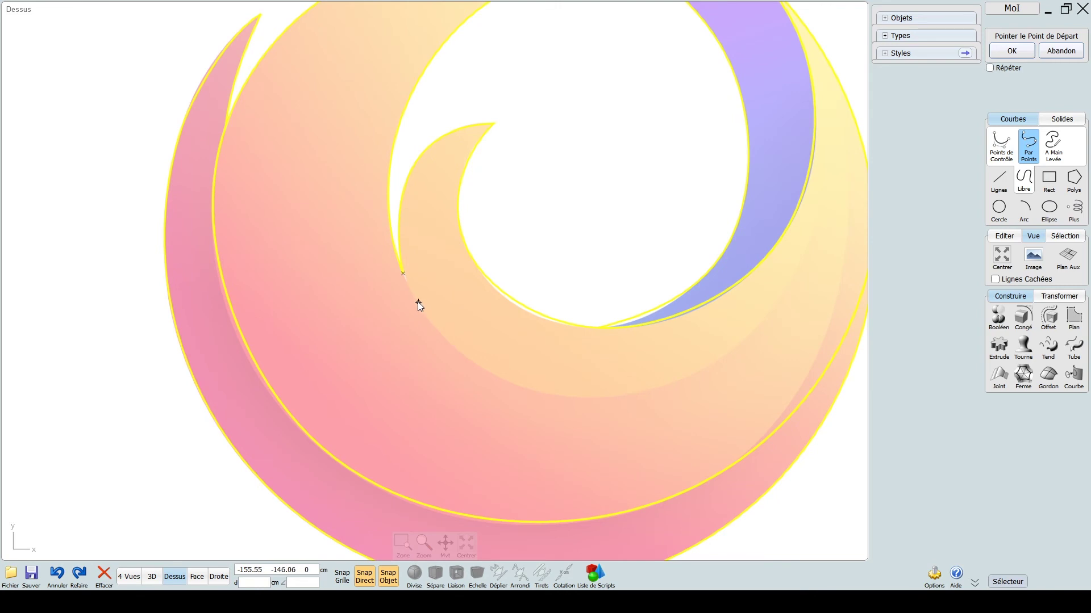
pyautogui.click(418, 303)
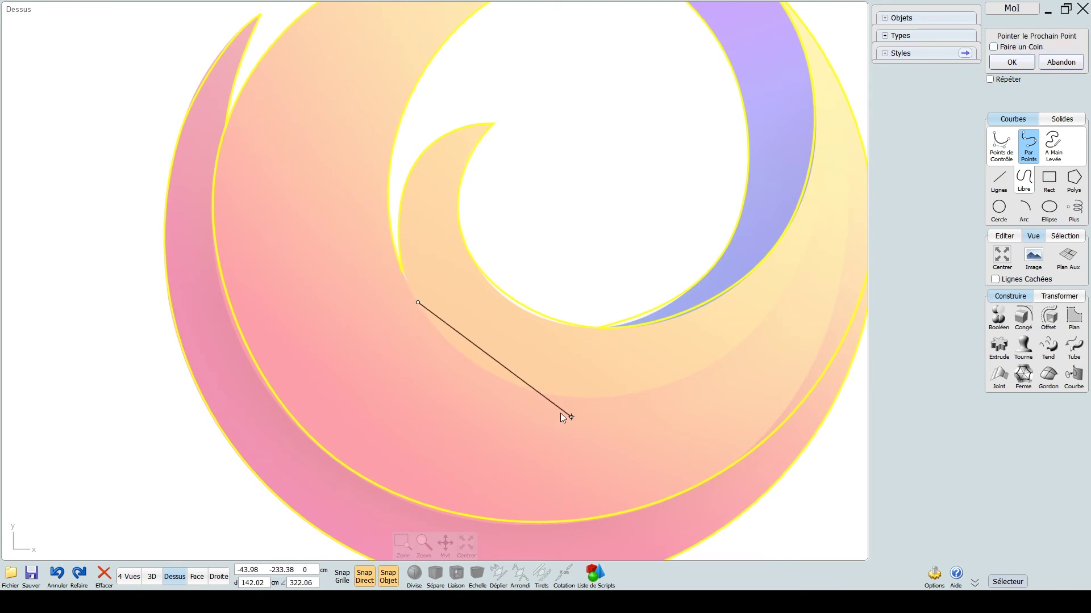
pyautogui.click(515, 385)
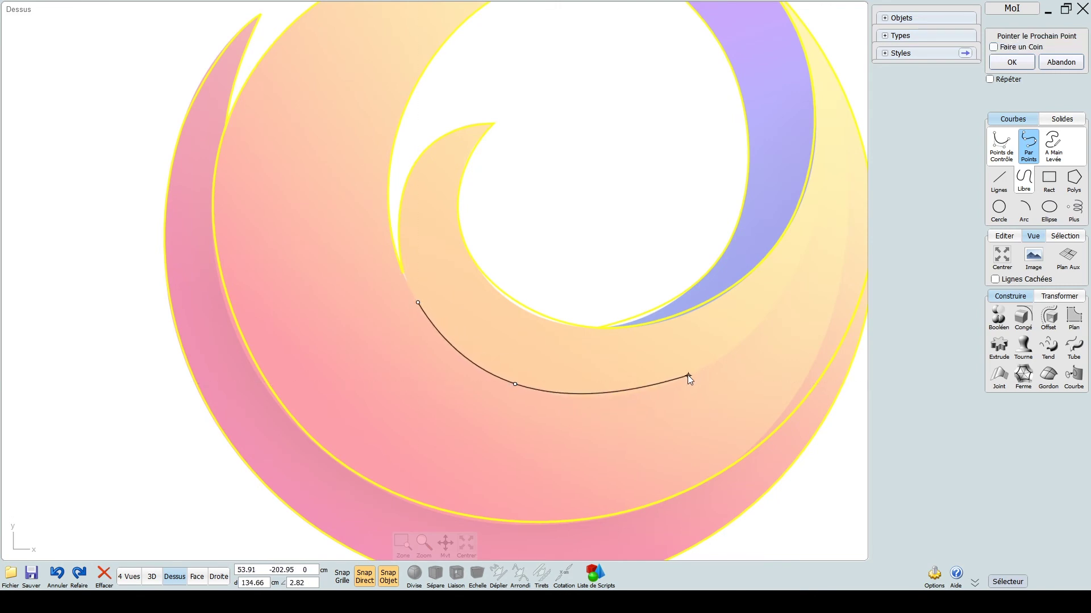
pyautogui.click(641, 392)
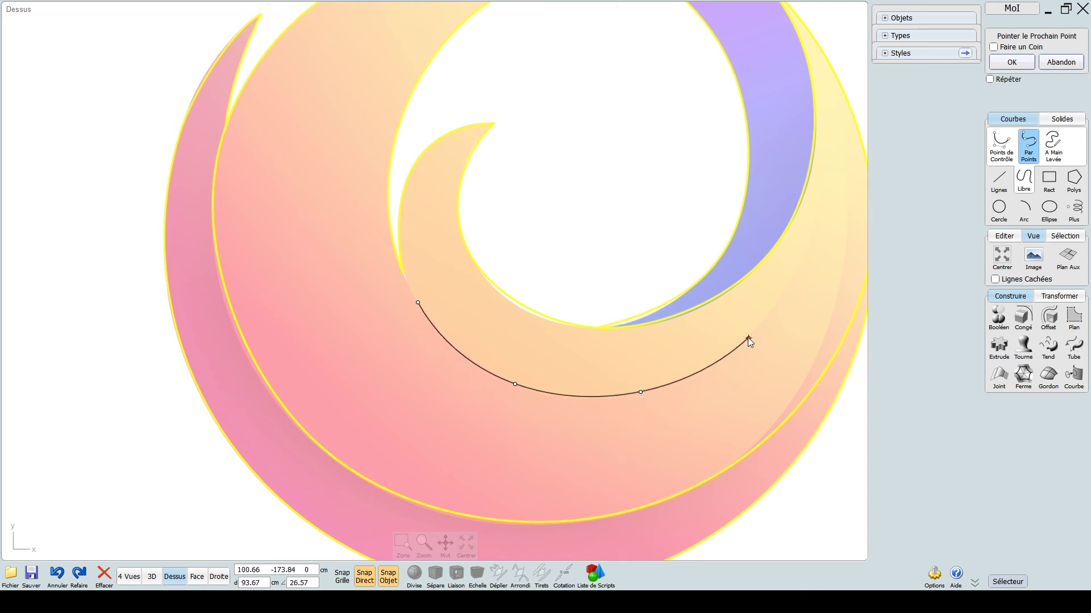
pyautogui.moveTo(748, 338); pyautogui.dragTo(572, 456, button='middle')
pyautogui.click(626, 374)
pyautogui.click(648, 272)
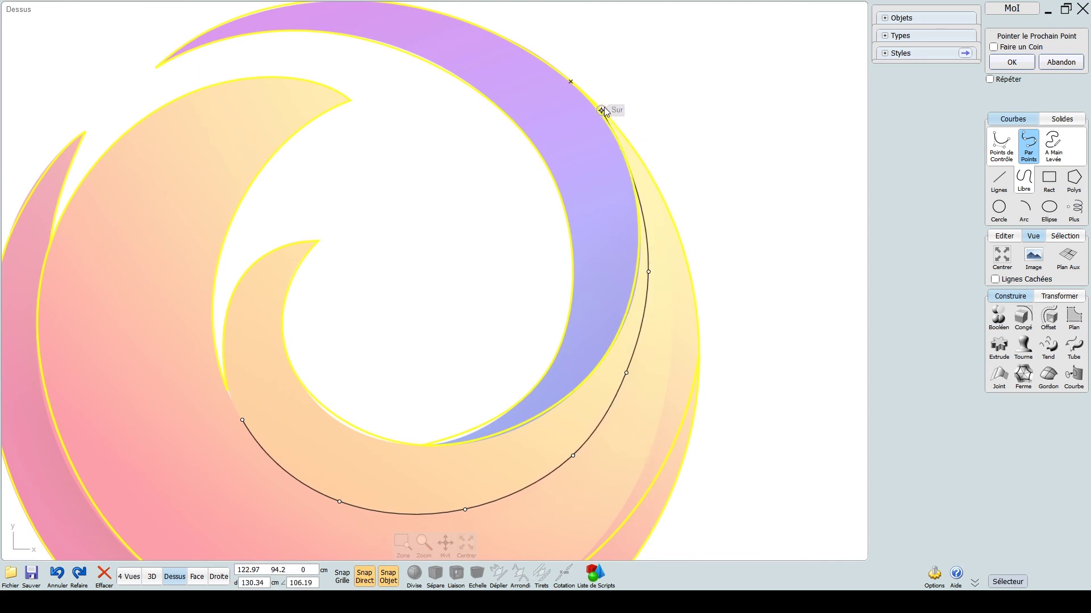
pyautogui.scroll(3, 628, 158)
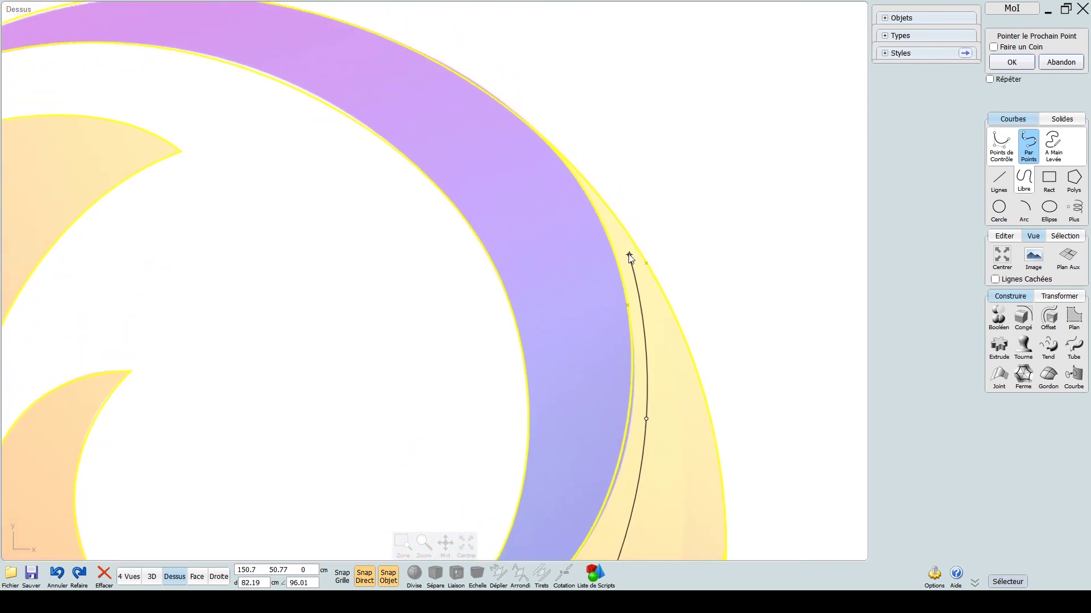
pyautogui.click(623, 252)
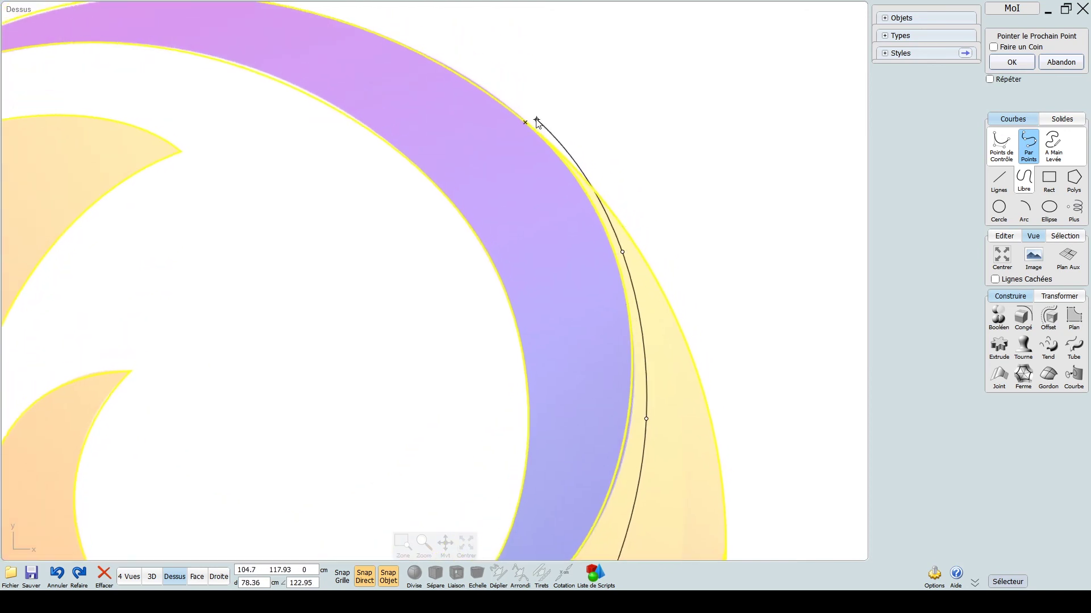
pyautogui.scroll(2, 554, 135)
pyautogui.scroll(2, 554, 136)
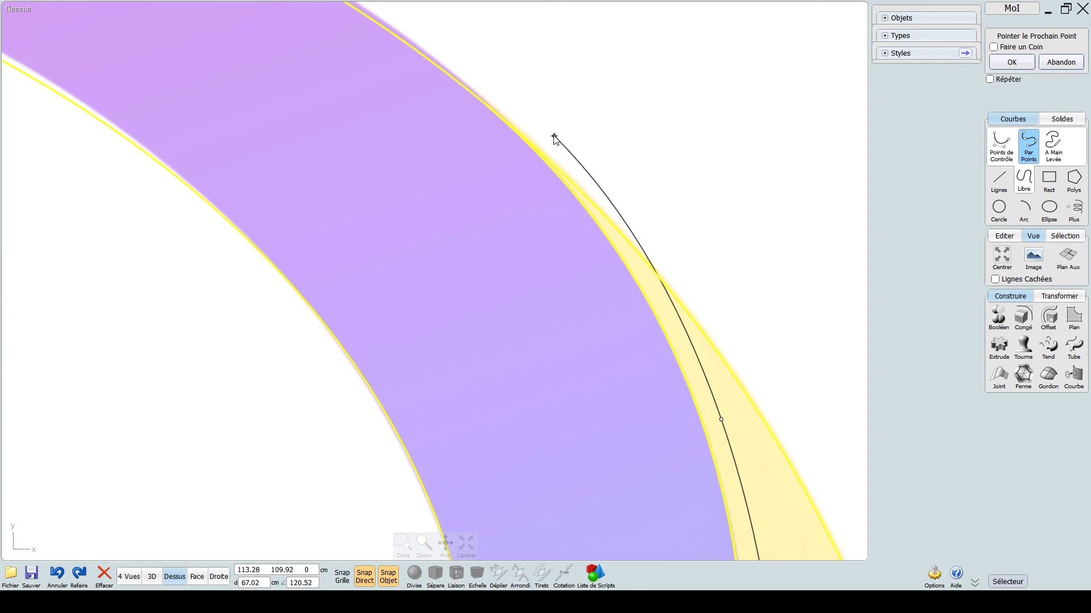
pyautogui.click(561, 138)
pyautogui.rightClick(562, 138)
pyautogui.scroll(-6, 622, 267)
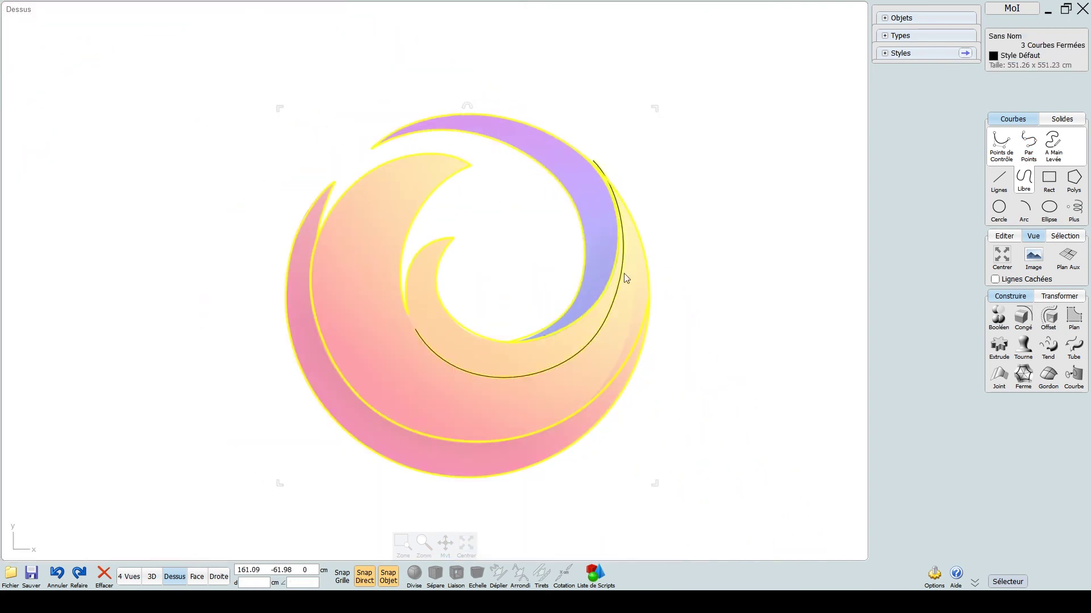
# - Separate the closed outline of the large orange-yellow swirl into its individual curves
pyautogui.scroll(3, 424, 392)
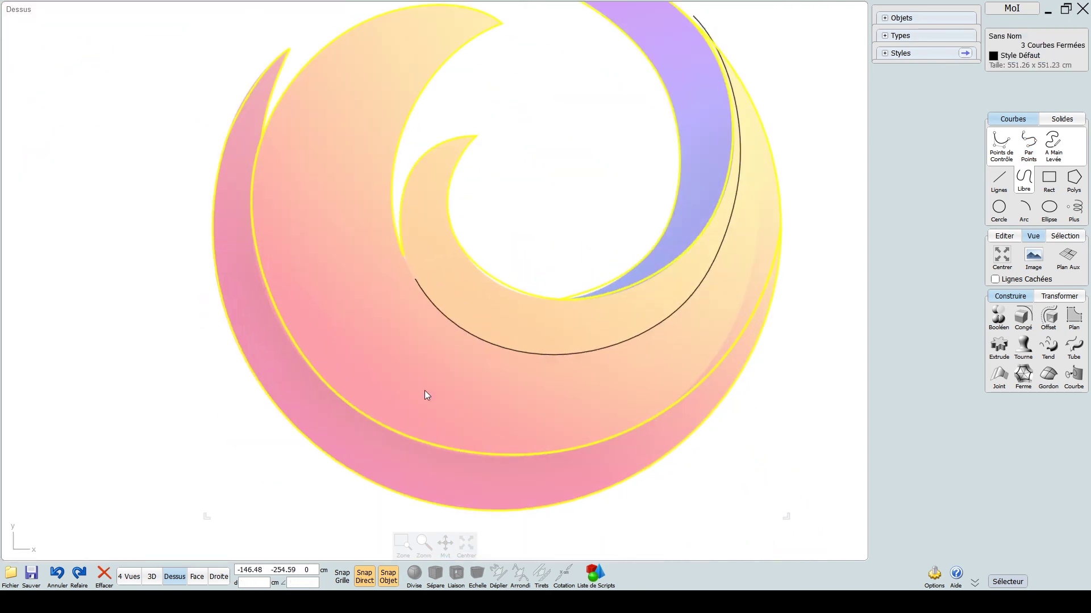
pyautogui.click(518, 133)
pyautogui.click(401, 161)
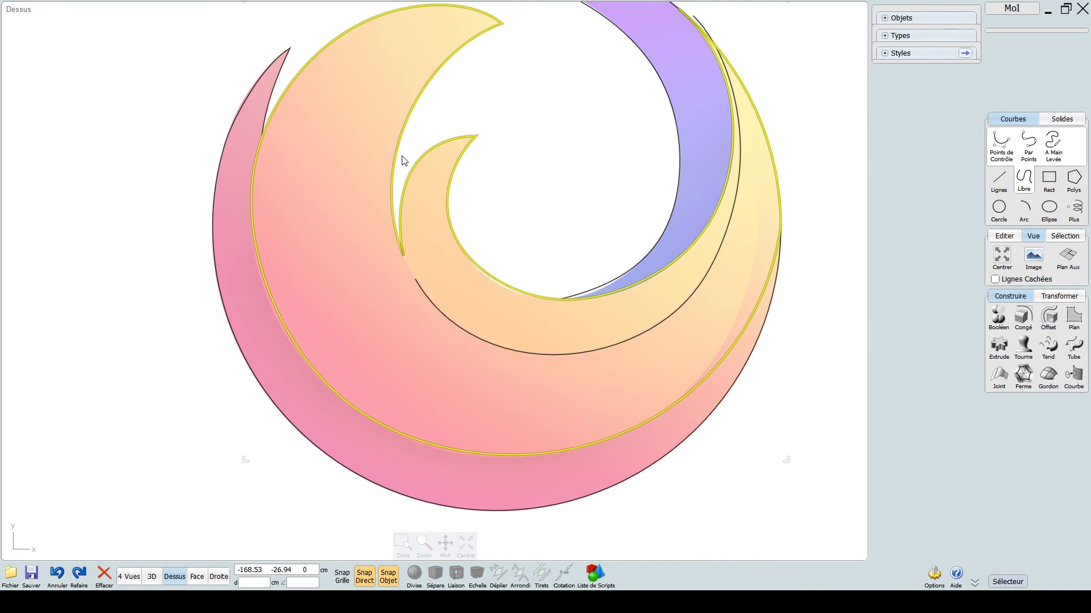
pyautogui.click(1008, 240)
pyautogui.click(369, 271)
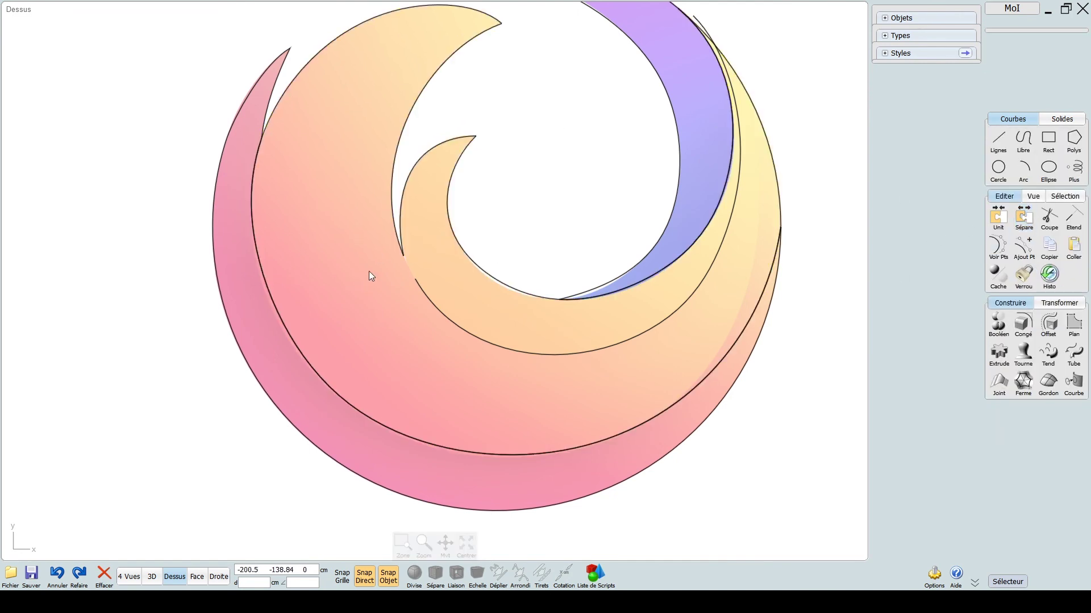
# - Bridge the gap between the big swirl's inner edge and the new curve with a blend, and join the blend to the new curve
pyautogui.click(401, 246)
pyautogui.click(422, 292)
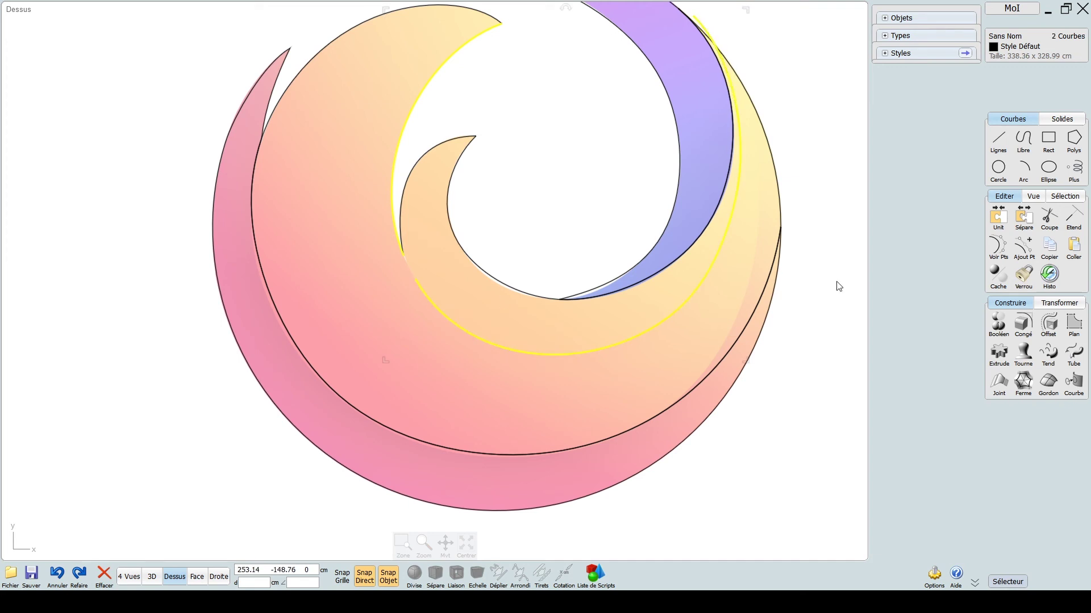
pyautogui.click(1005, 388)
pyautogui.click(1024, 105)
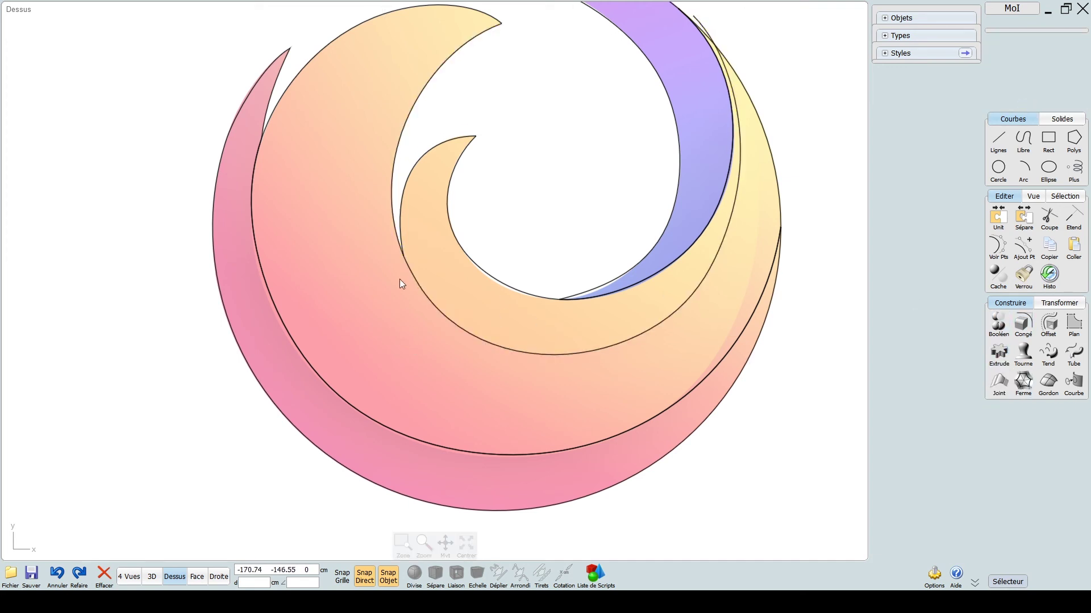
pyautogui.click(425, 298)
pyautogui.click(423, 297)
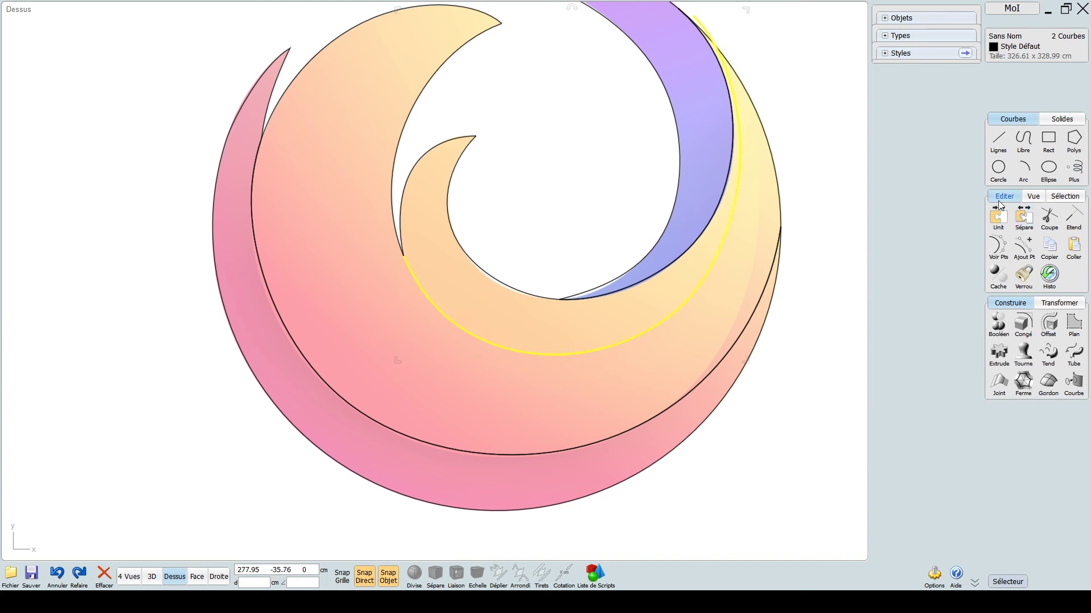
# - Trim the new curve and the yellow area's outer edge against each other, and remove the curve's overhanging upper end
pyautogui.scroll(2, 761, 44)
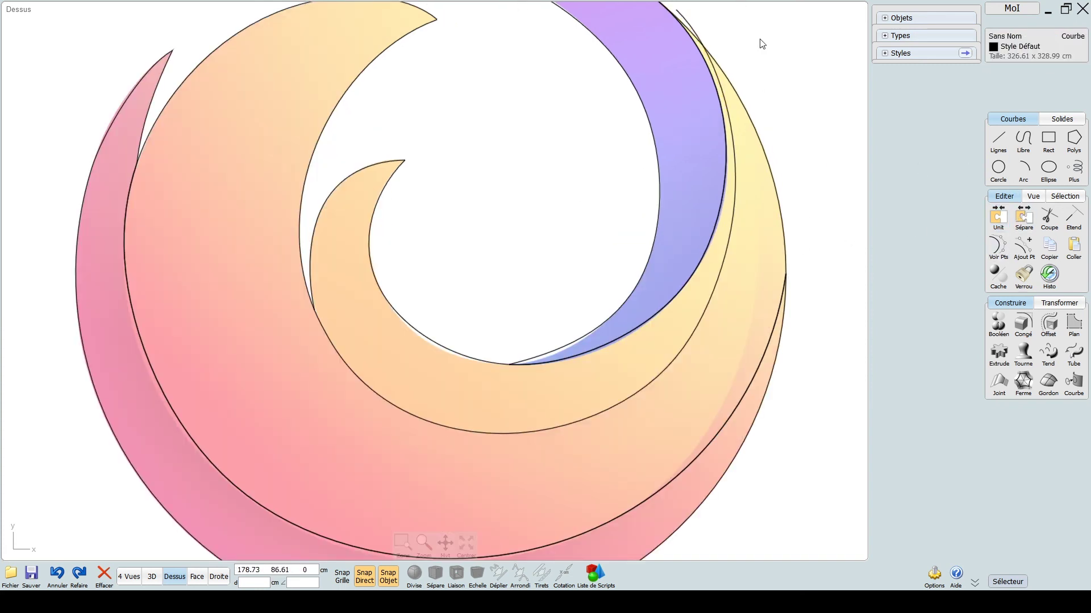
pyautogui.click(757, 114)
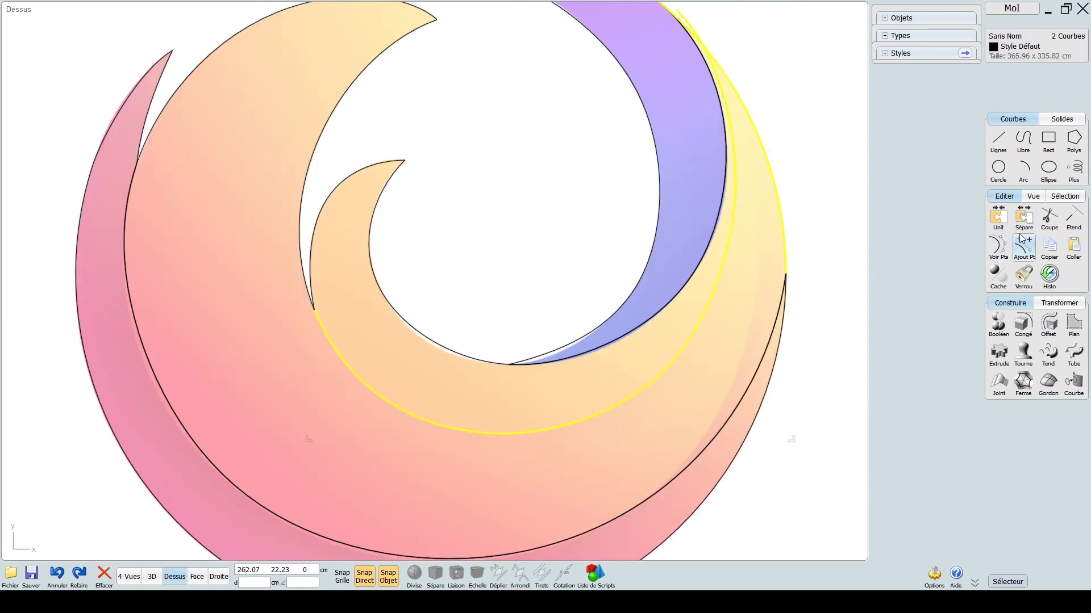
pyautogui.click(1049, 218)
pyautogui.click(1015, 121)
pyautogui.click(1019, 88)
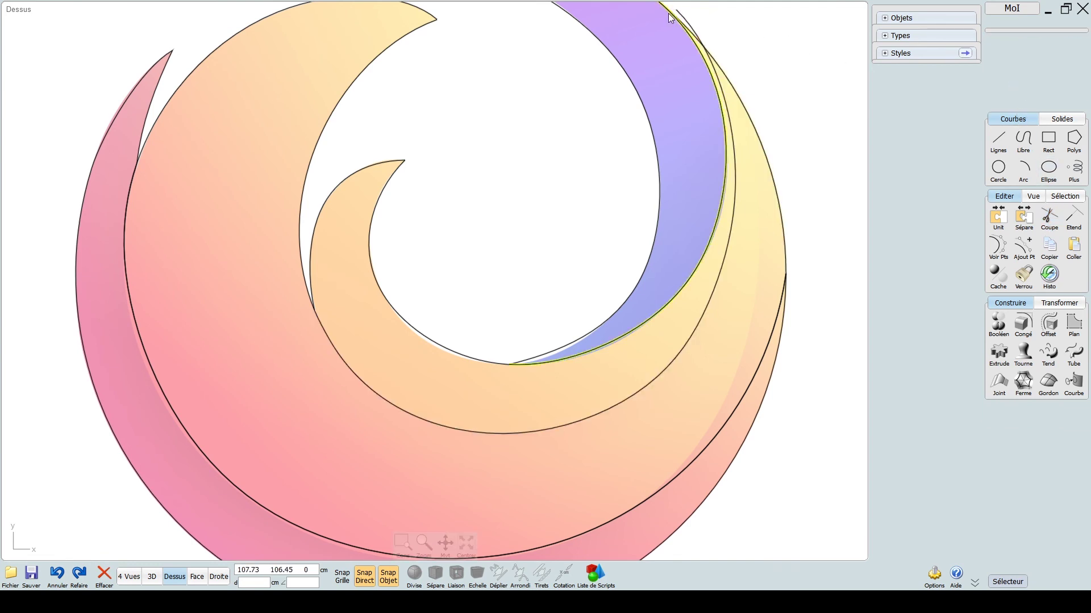
pyautogui.click(687, 16)
# - Join the four curves bounding the large pink-to-yellow swirl into one closed outline and hide it
pyautogui.scroll(-2, 807, 117)
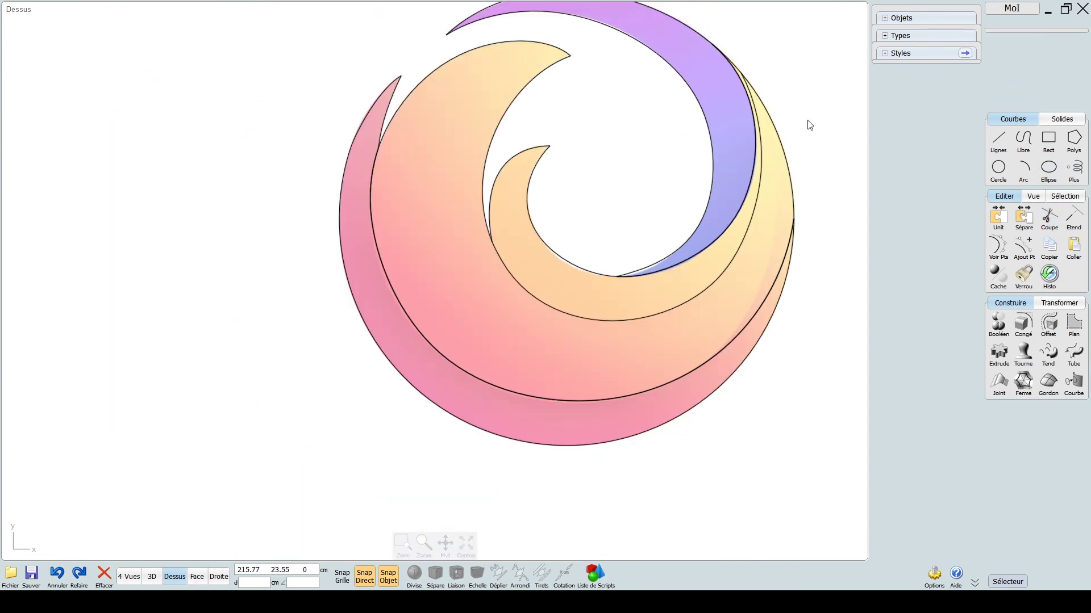
pyautogui.click(751, 221)
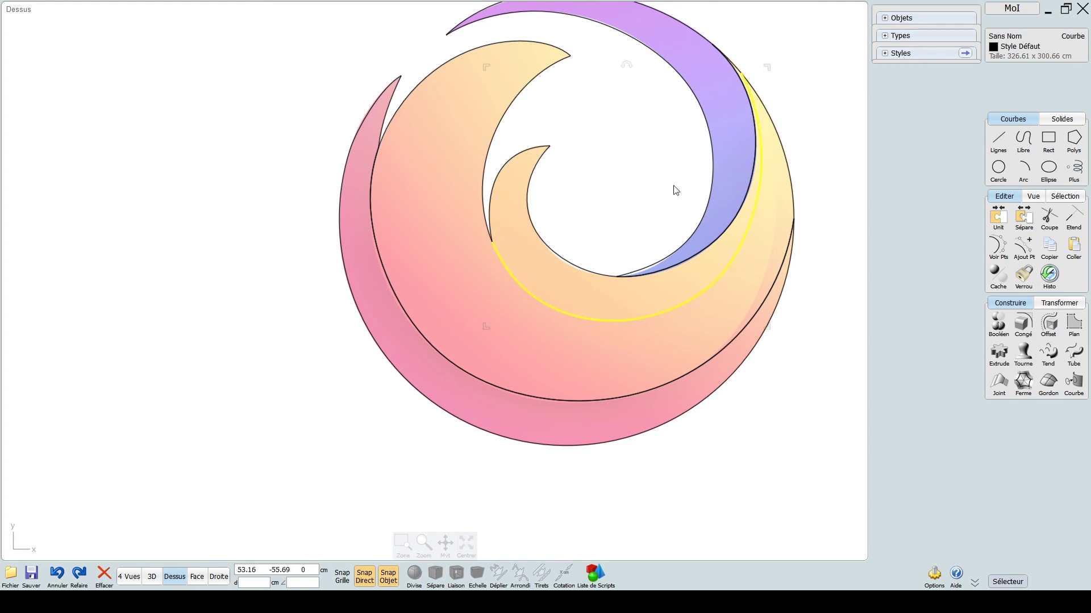
pyautogui.click(795, 162)
pyautogui.click(762, 168)
pyautogui.click(793, 222)
pyautogui.click(788, 235)
pyautogui.click(479, 192)
pyautogui.click(478, 51)
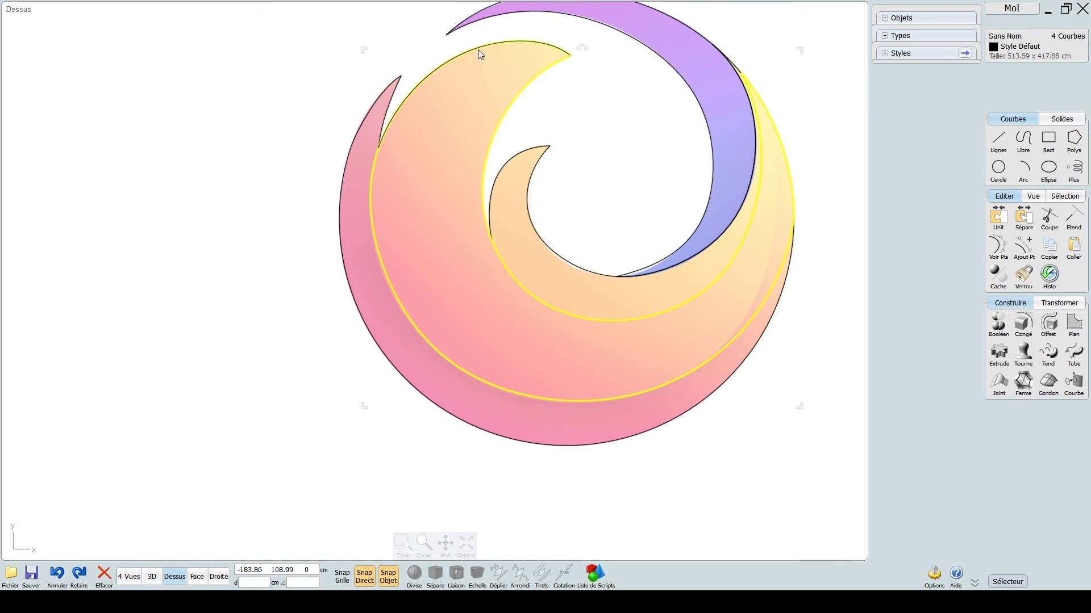
pyautogui.click(1009, 290)
# - Join the four curves bounding the smaller inner orange swirl into one closed outline and hide it
pyautogui.click(606, 311)
pyautogui.click(557, 256)
pyautogui.click(492, 229)
pyautogui.click(646, 270)
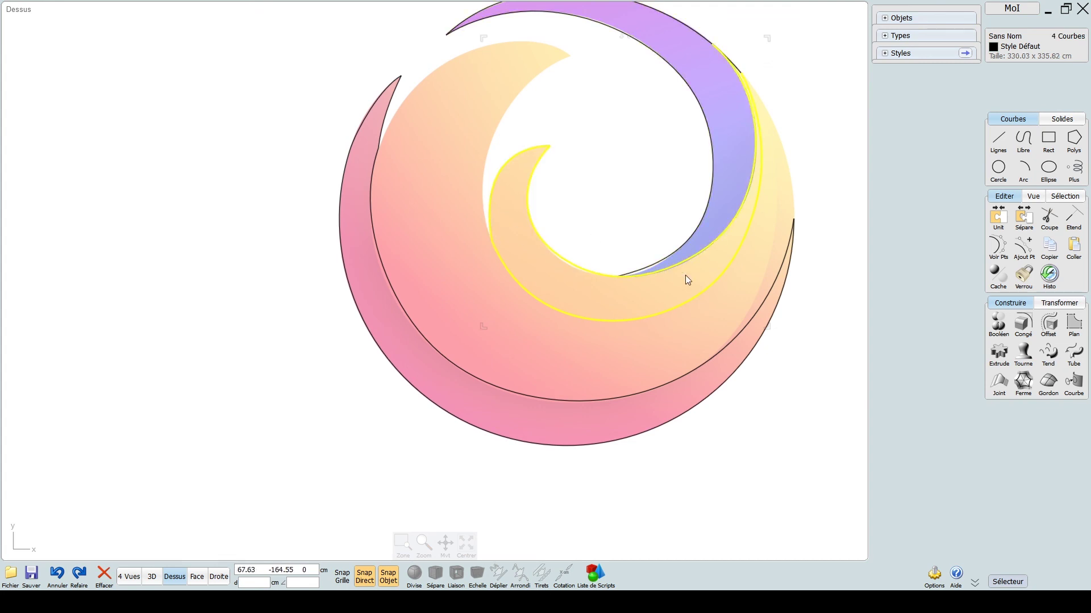
pyautogui.click(998, 217)
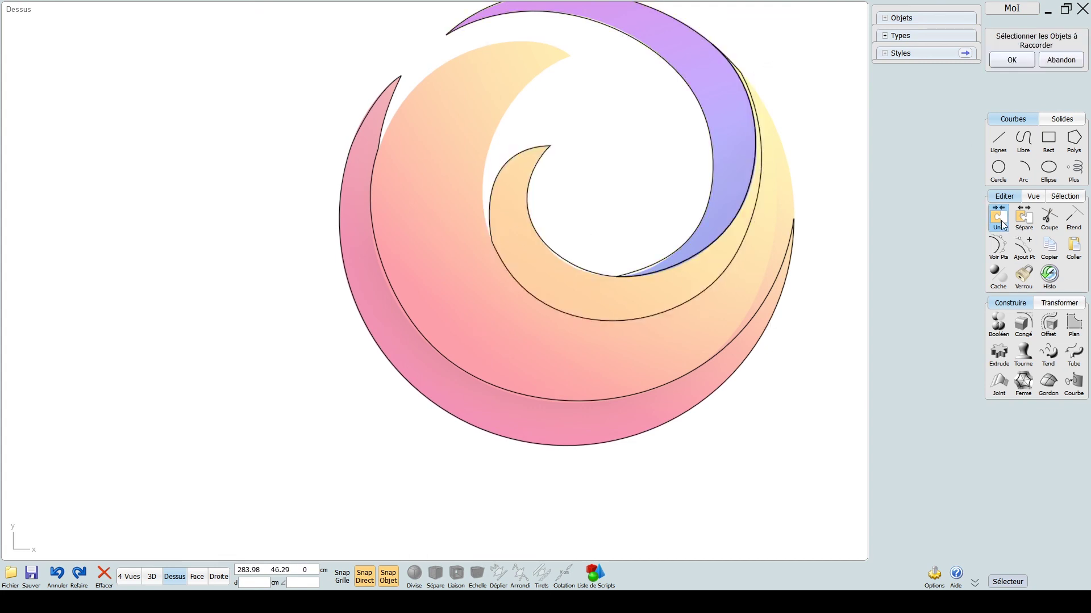
pyautogui.click(998, 276)
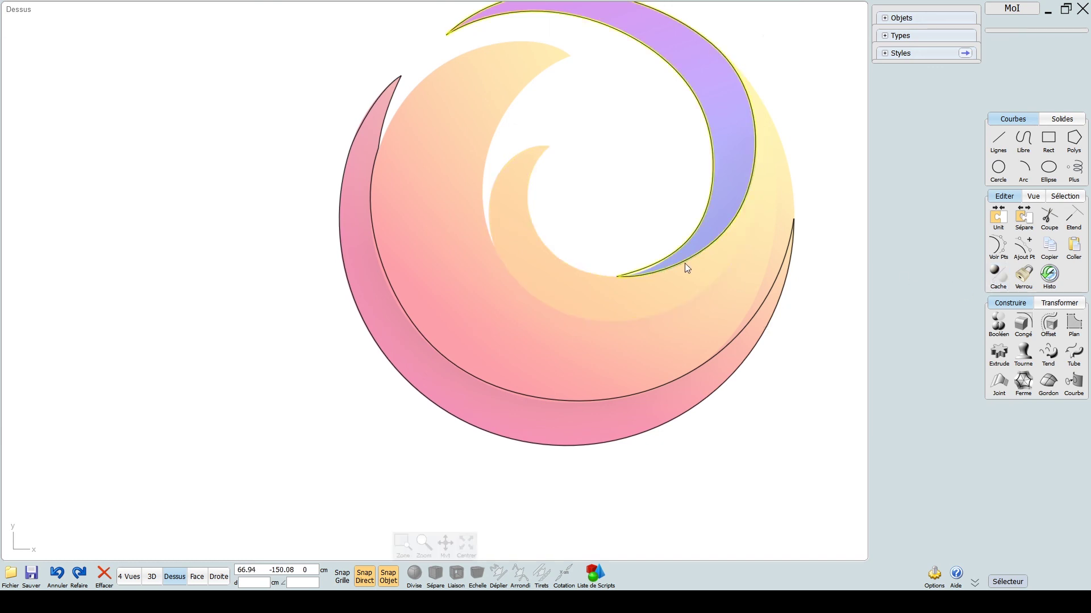
# - Show the two hidden swirl outlines again and clear the selection
pyautogui.rightClick(998, 276)
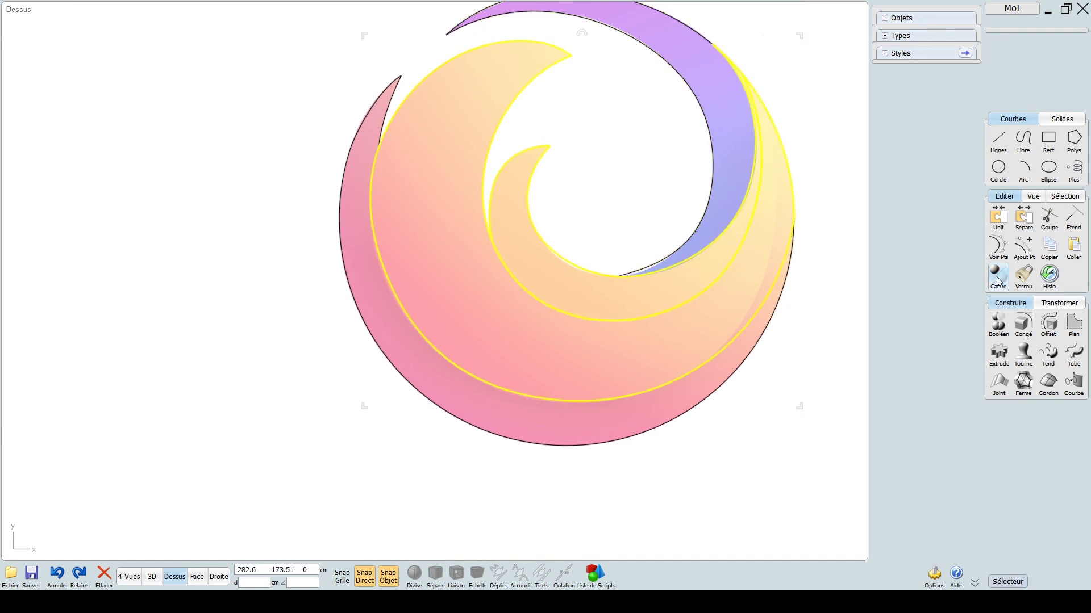
pyautogui.click(785, 340)
pyautogui.scroll(-5, 785, 341)
pyautogui.moveTo(803, 358); pyautogui.dragTo(663, 437, button='right')
# - Display the purple-blue crescent's control points and move two inner-edge points near its lower tip to fit the background image
pyautogui.scroll(2, 551, 373)
pyautogui.scroll(2, 559, 400)
pyautogui.click(554, 341)
pyautogui.scroll(1, 551, 336)
pyautogui.click(543, 291)
pyautogui.scroll(1, 543, 290)
pyautogui.click(1003, 245)
pyautogui.scroll(1, 545, 211)
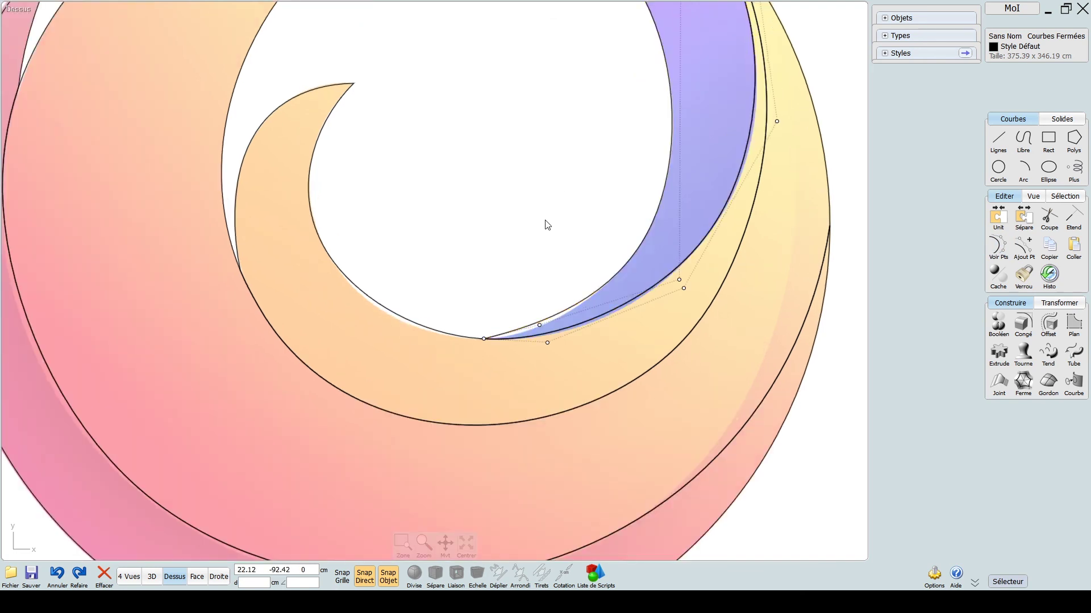
pyautogui.click(540, 325)
pyautogui.moveTo(539, 325); pyautogui.dragTo(540, 335)
pyautogui.moveTo(679, 279); pyautogui.dragTo(685, 263)
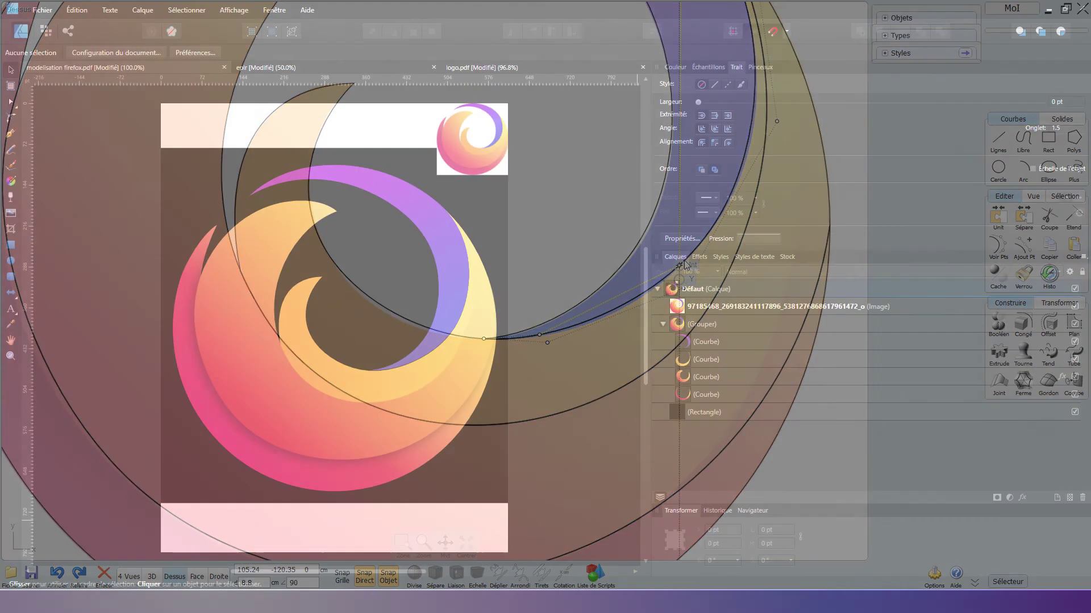